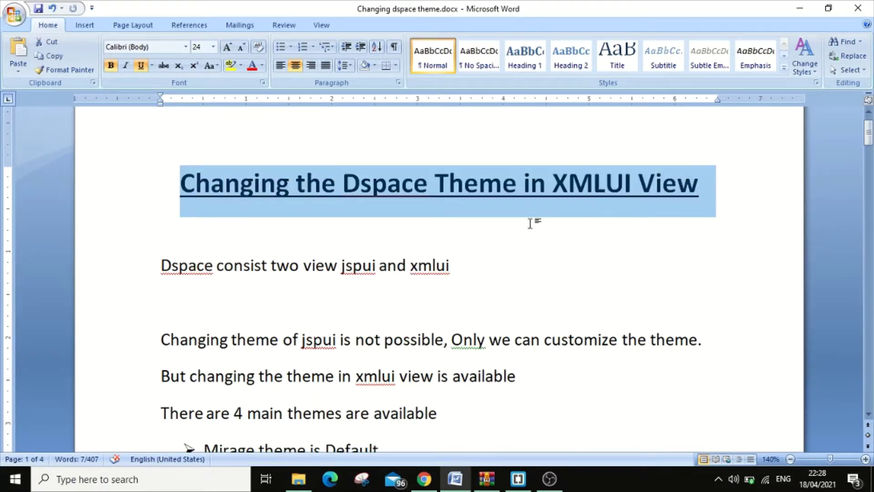
- Read the document's introduction on the jspui and xmlui views and which of them allows theme changes
{"action": "left_click", "coordinate": [371, 222]}
{"action": "left_click", "coordinate": [371, 185]}
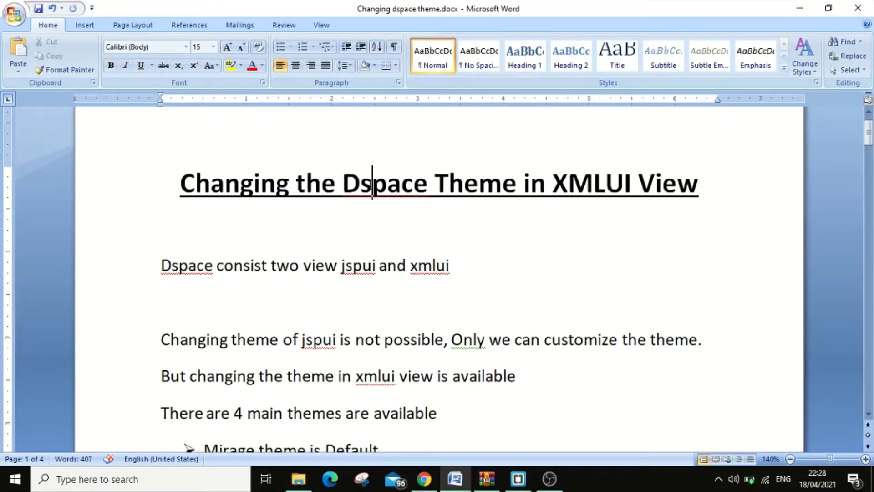
{"action": "left_click", "coordinate": [465, 185]}
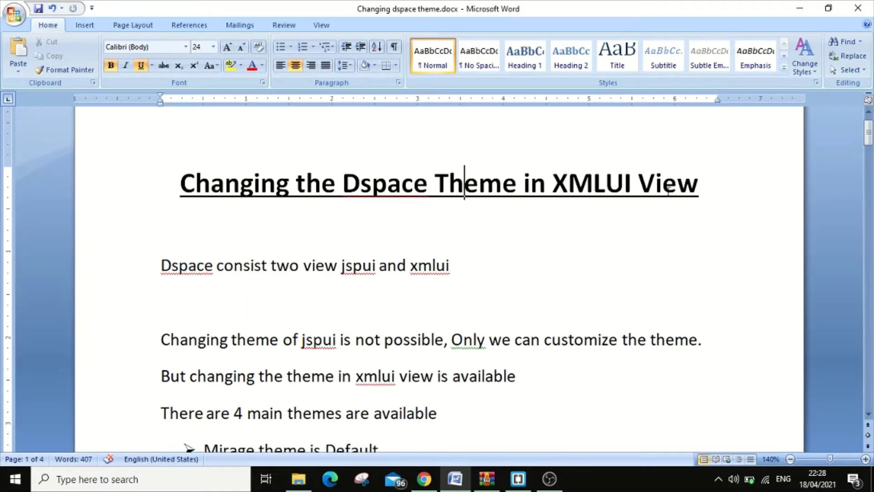
{"action": "scroll", "coordinate": [370, 237], "scroll_direction": "down", "scroll_amount": 1}
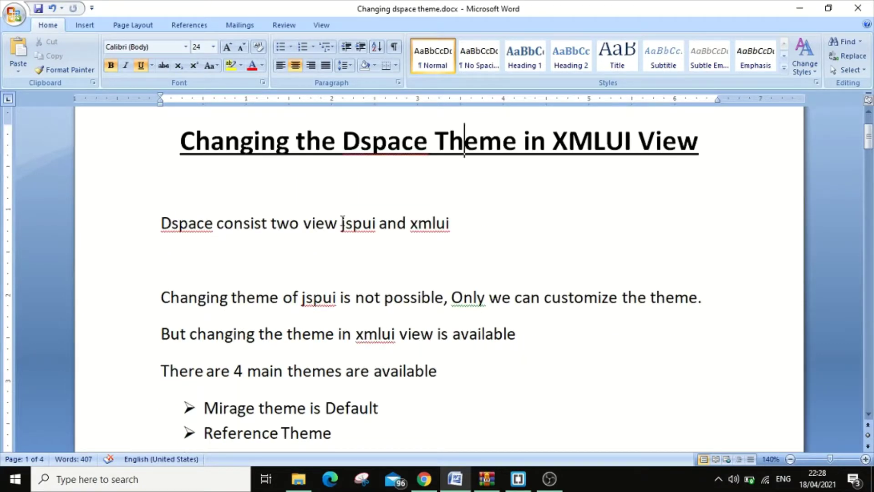
{"action": "left_click", "coordinate": [368, 227]}
{"action": "left_click", "coordinate": [466, 230]}
{"action": "scroll", "coordinate": [448, 243], "scroll_direction": "down", "scroll_amount": 2}
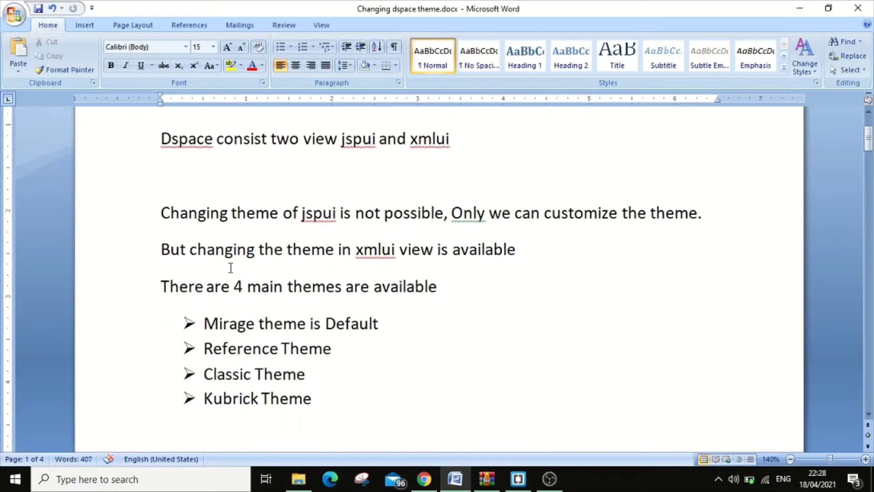
{"action": "left_click", "coordinate": [466, 223]}
{"action": "left_click", "coordinate": [704, 217]}
{"action": "left_click", "coordinate": [266, 248]}
{"action": "left_click", "coordinate": [531, 260]}
{"action": "scroll", "coordinate": [319, 280], "scroll_direction": "down", "scroll_amount": 1}
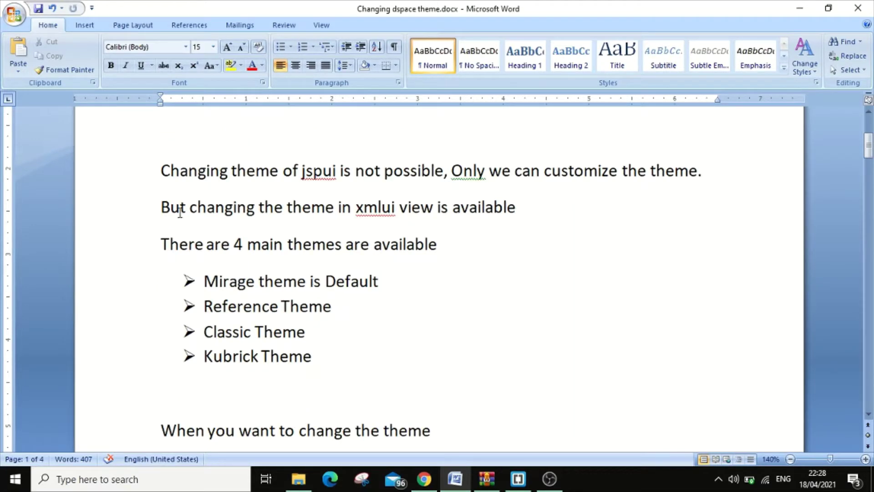
{"action": "left_click", "coordinate": [435, 212]}
- Review the document's list of available themes, from the default Mirage theme through the Reference, Classic and Kubrick themes
{"action": "left_click_drag", "start_coordinate": [160, 234], "coordinate": [419, 242]}
{"action": "left_click", "coordinate": [428, 288]}
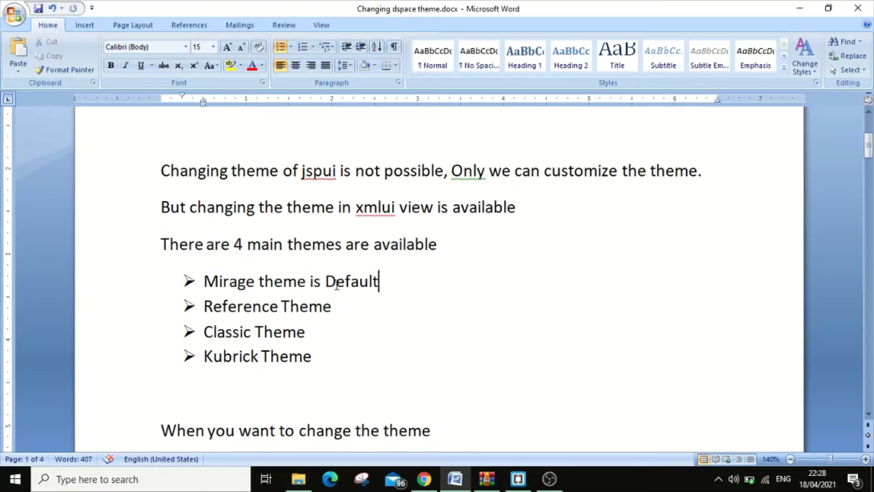
{"action": "left_click", "coordinate": [209, 283]}
{"action": "left_click", "coordinate": [306, 280]}
{"action": "left_click", "coordinate": [341, 280]}
{"action": "left_click", "coordinate": [425, 278]}
{"action": "left_click_drag", "start_coordinate": [325, 282], "coordinate": [381, 289]}
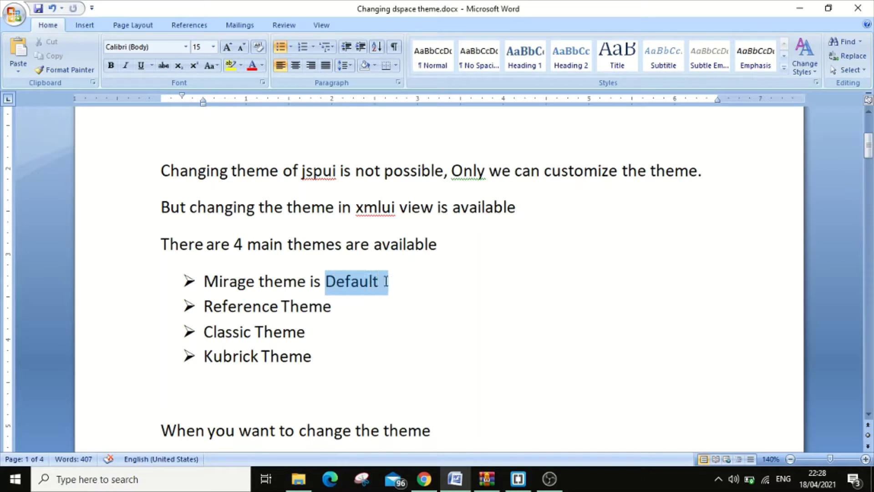
{"action": "left_click", "coordinate": [215, 302]}
{"action": "left_click_drag", "start_coordinate": [204, 306], "coordinate": [336, 305]}
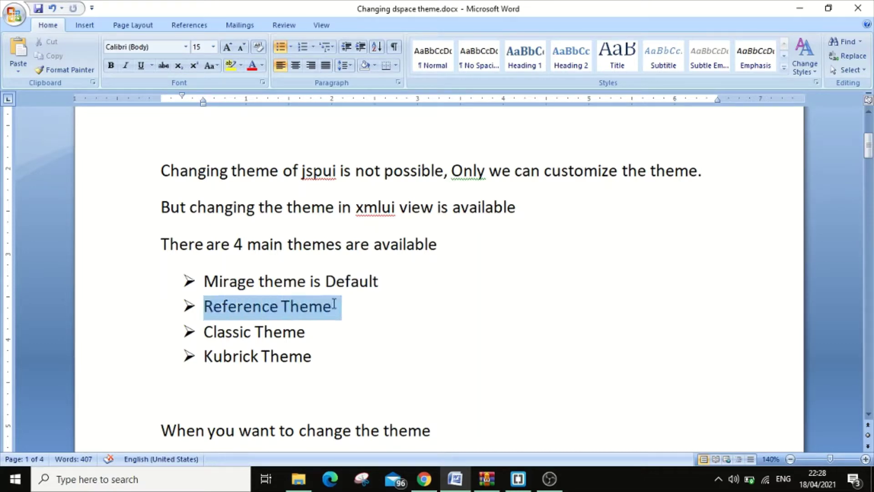
{"action": "left_click_drag", "start_coordinate": [203, 332], "coordinate": [314, 333]}
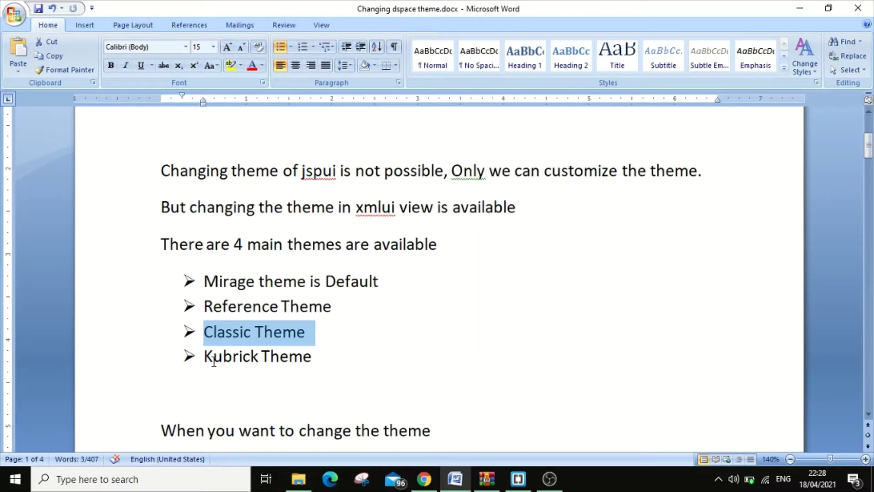
{"action": "left_click_drag", "start_coordinate": [204, 356], "coordinate": [151, 294]}
{"action": "left_click", "coordinate": [473, 337]}
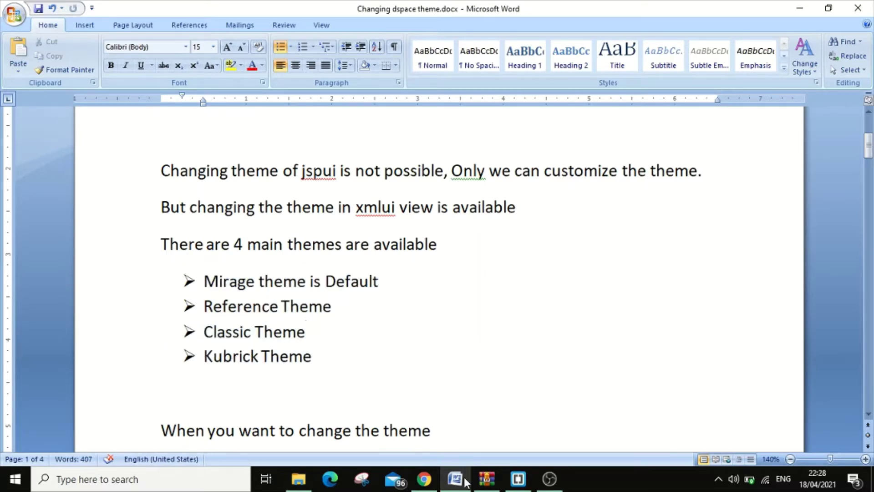
{"action": "left_click_drag", "start_coordinate": [397, 271], "coordinate": [324, 283]}
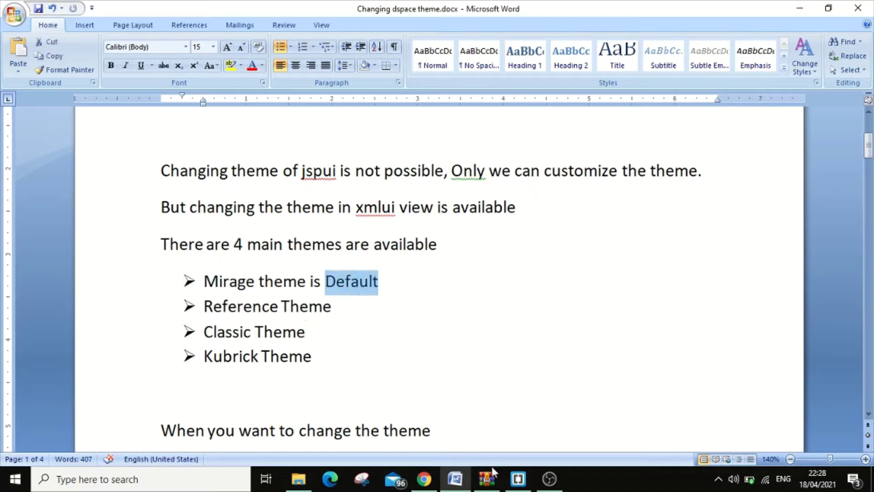
- Switch to Chrome and inspect the DSpace XMLUI home page down to its footer, including the theme credit, and return to the document
{"action": "left_click", "coordinate": [424, 479]}
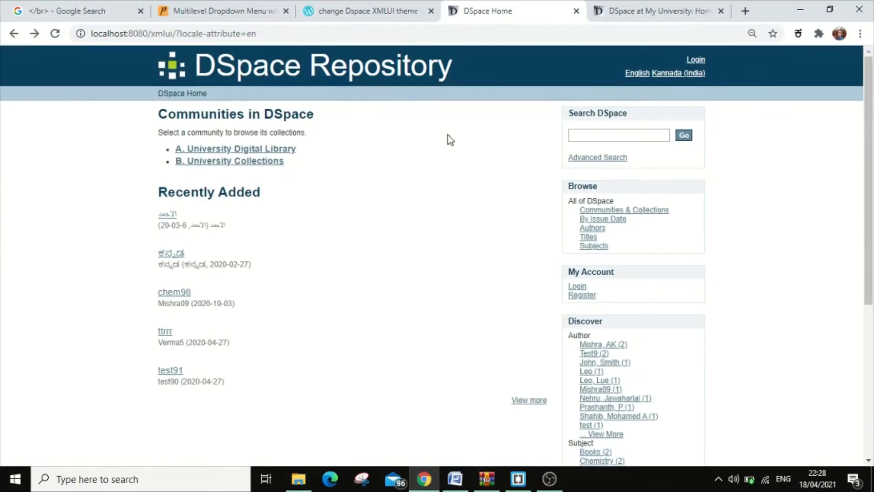
{"action": "scroll", "coordinate": [449, 139], "scroll_direction": "down", "scroll_amount": 5}
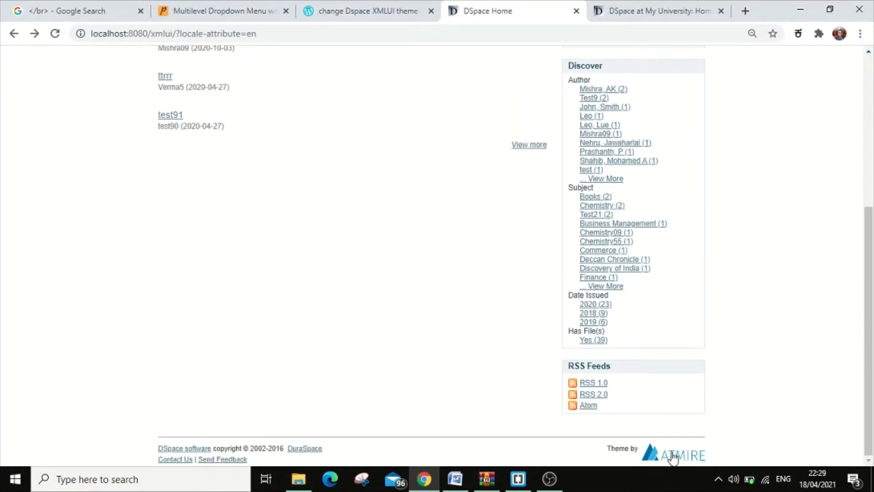
{"action": "scroll", "coordinate": [338, 365], "scroll_direction": "up", "scroll_amount": 5}
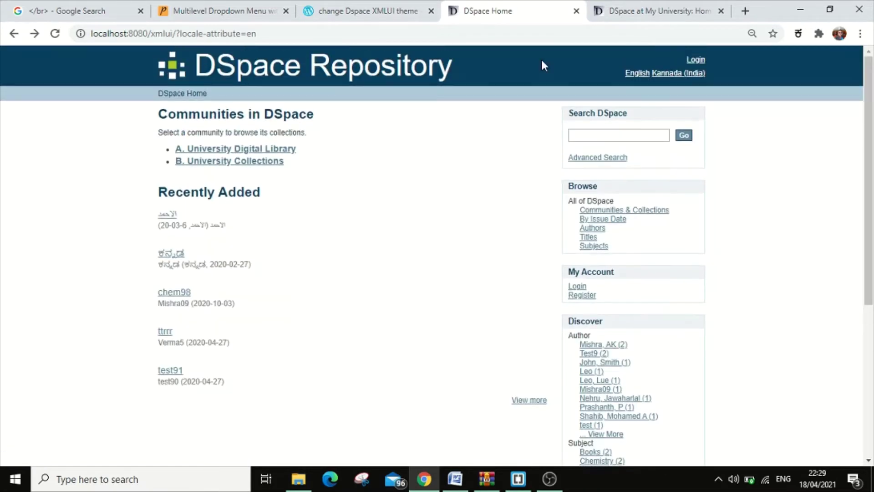
{"action": "left_click", "coordinate": [800, 9]}
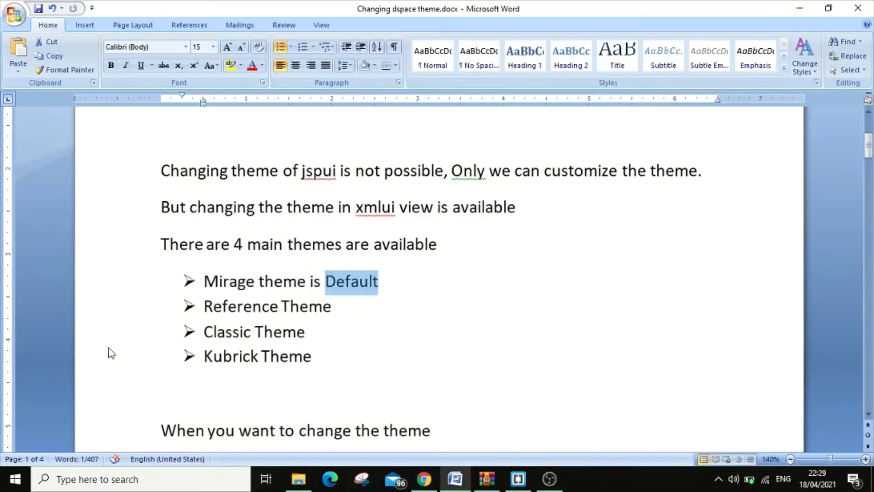
- Review the Reference, Classic and Kubrick entries and the instructions for locating the theme configuration file in the document
{"action": "left_click", "coordinate": [339, 355]}
{"action": "scroll", "coordinate": [279, 370], "scroll_direction": "down", "scroll_amount": 1}
{"action": "left_click", "coordinate": [429, 291]}
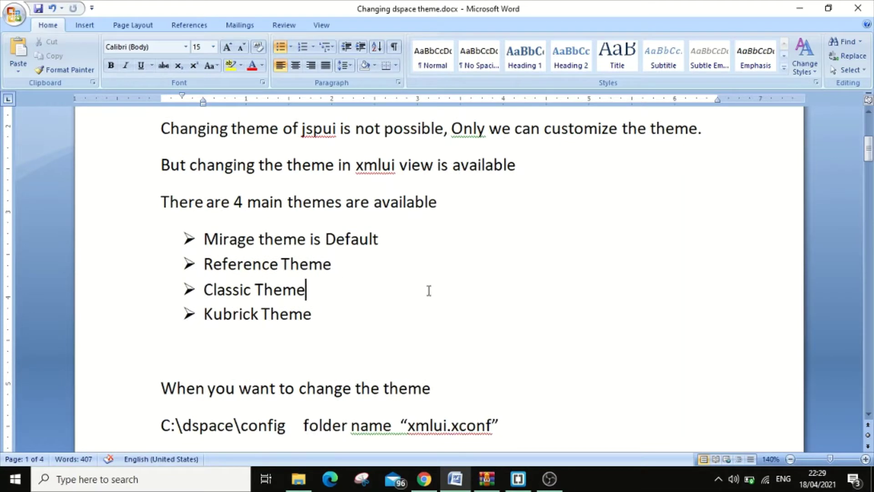
{"action": "left_click_drag", "start_coordinate": [349, 257], "coordinate": [205, 264]}
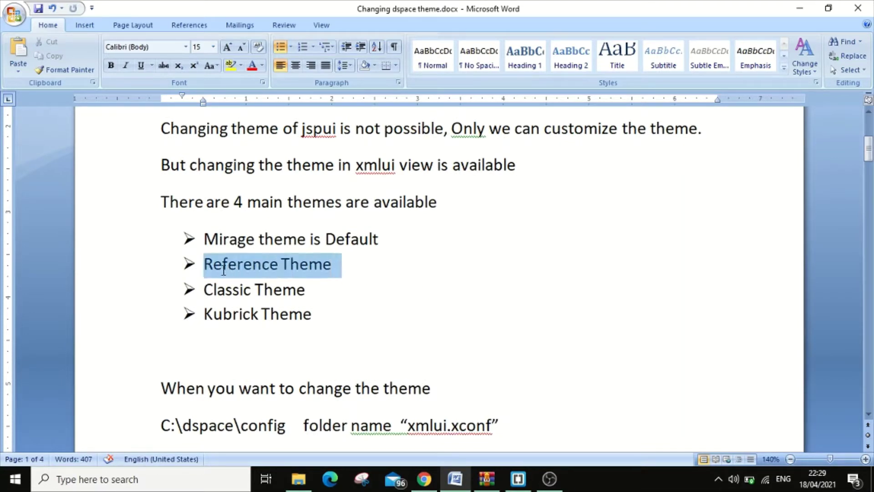
{"action": "left_click", "coordinate": [331, 298]}
{"action": "left_click_drag", "start_coordinate": [331, 298], "coordinate": [217, 293]}
{"action": "left_click_drag", "start_coordinate": [345, 318], "coordinate": [213, 318]}
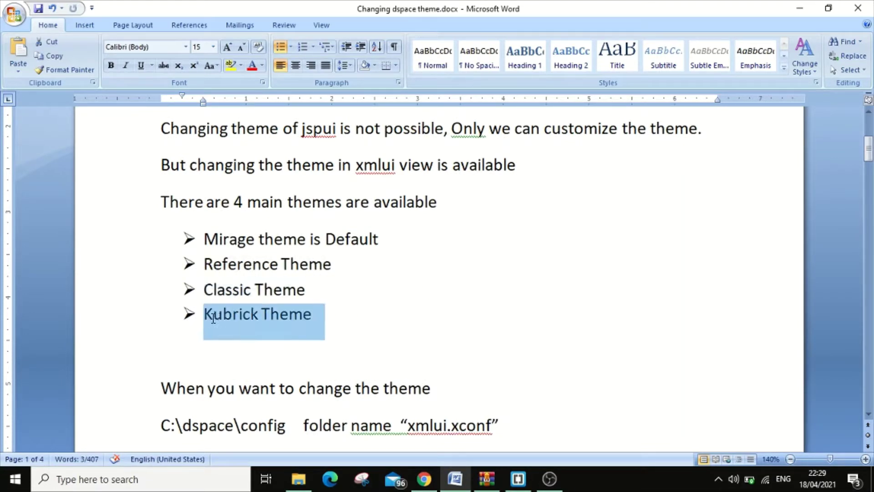
{"action": "left_click", "coordinate": [519, 382]}
{"action": "scroll", "coordinate": [312, 365], "scroll_direction": "down", "scroll_amount": 3}
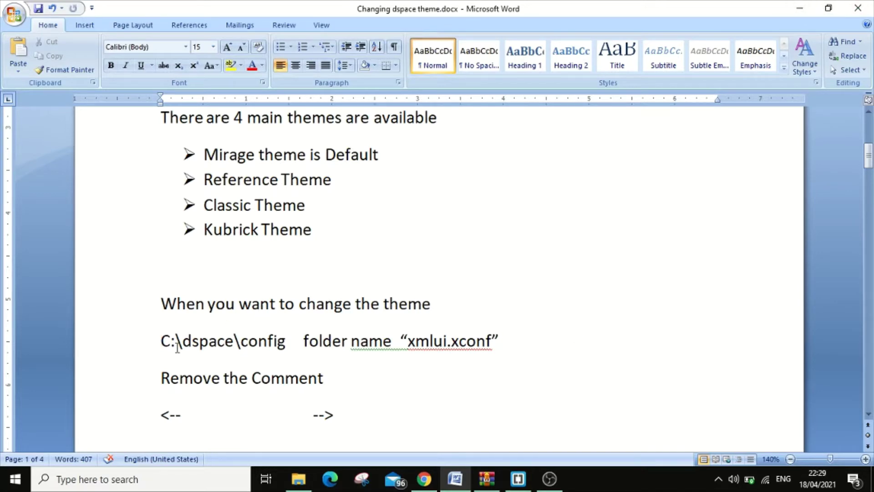
- Leave the document and open the folder C:\dspace\config in File Explorer
{"action": "left_click", "coordinate": [802, 10]}
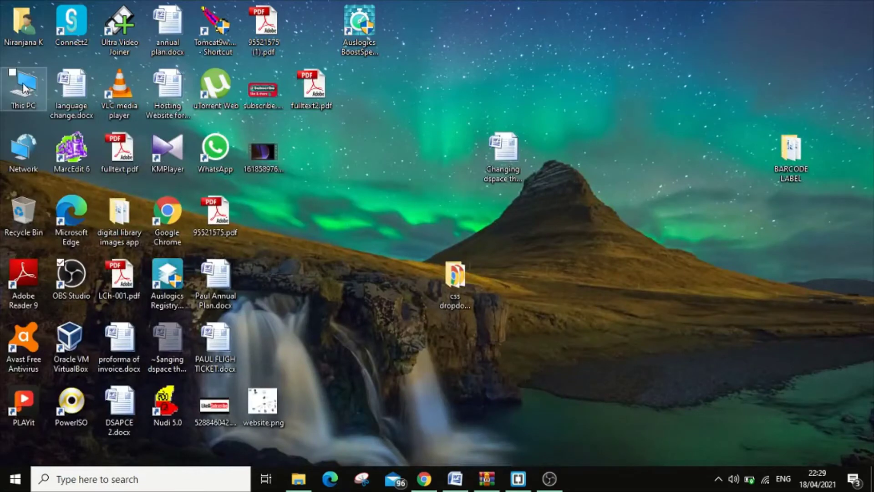
{"action": "double_click", "coordinate": [25, 88]}
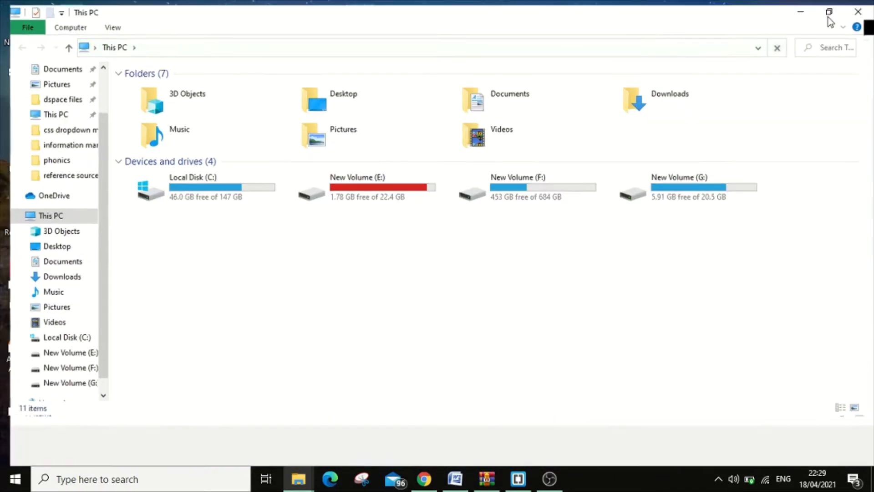
{"action": "left_click", "coordinate": [200, 200]}
{"action": "double_click", "coordinate": [199, 198]}
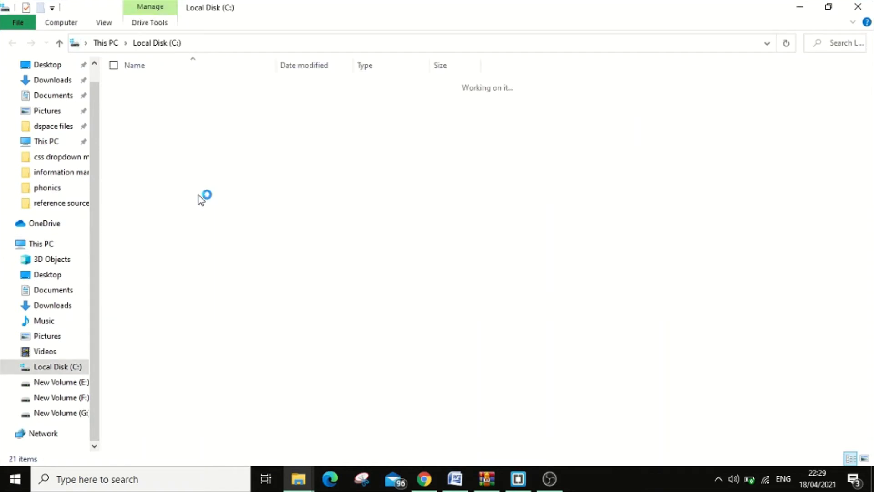
{"action": "left_click", "coordinate": [161, 169]}
{"action": "double_click", "coordinate": [160, 168]}
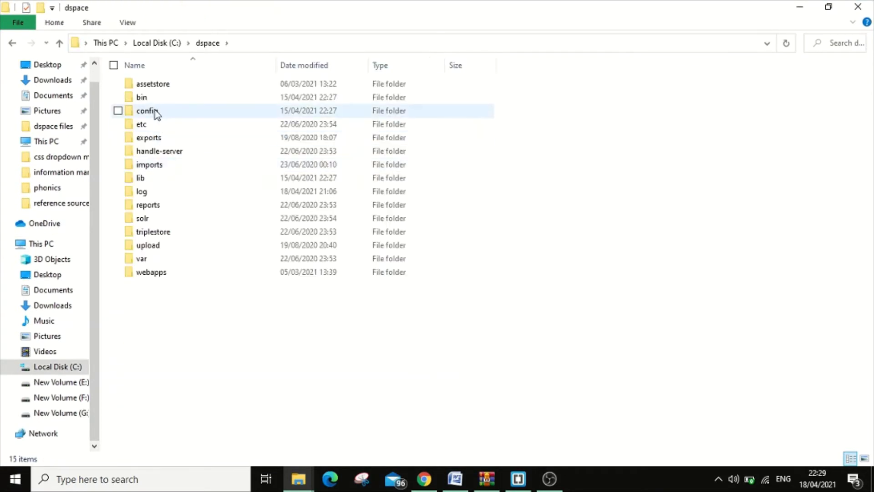
{"action": "double_click", "coordinate": [155, 112]}
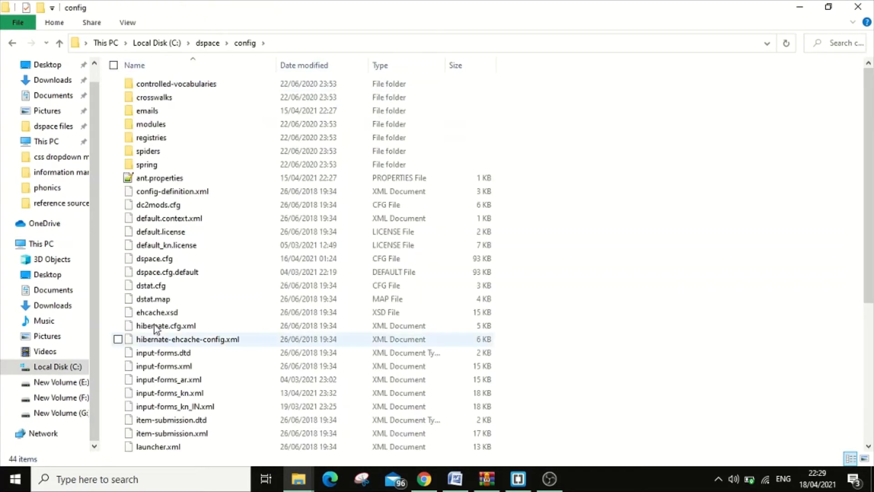
- Open the file xmlui.xconf from the config folder for editing in Notepad++
{"action": "scroll", "coordinate": [207, 421], "scroll_direction": "down", "scroll_amount": 5}
{"action": "left_click", "coordinate": [157, 446]}
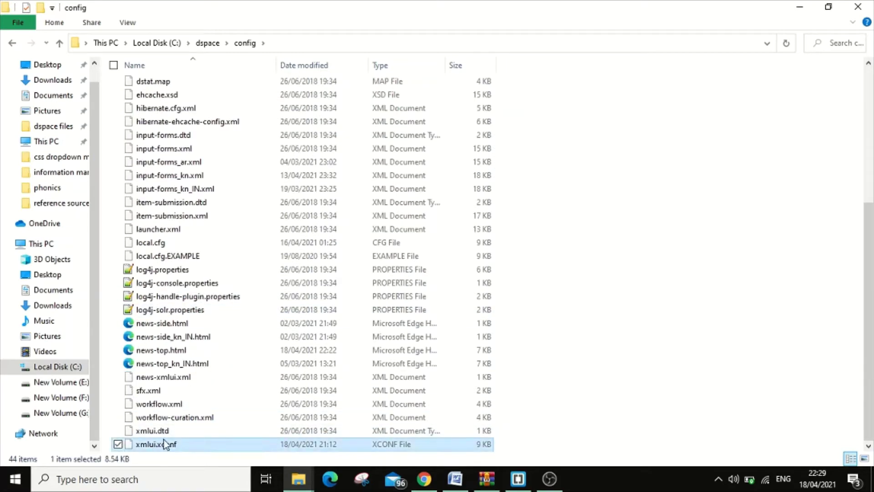
{"action": "right_click", "coordinate": [160, 448]}
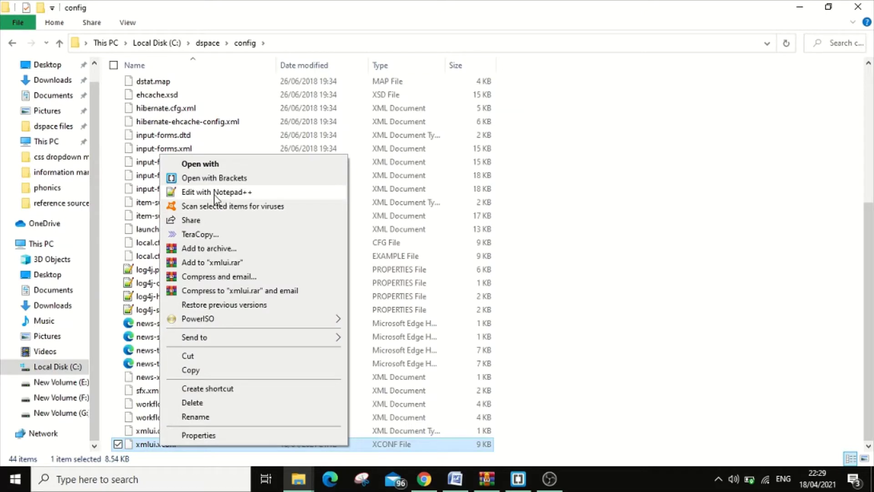
{"action": "left_click", "coordinate": [214, 193]}
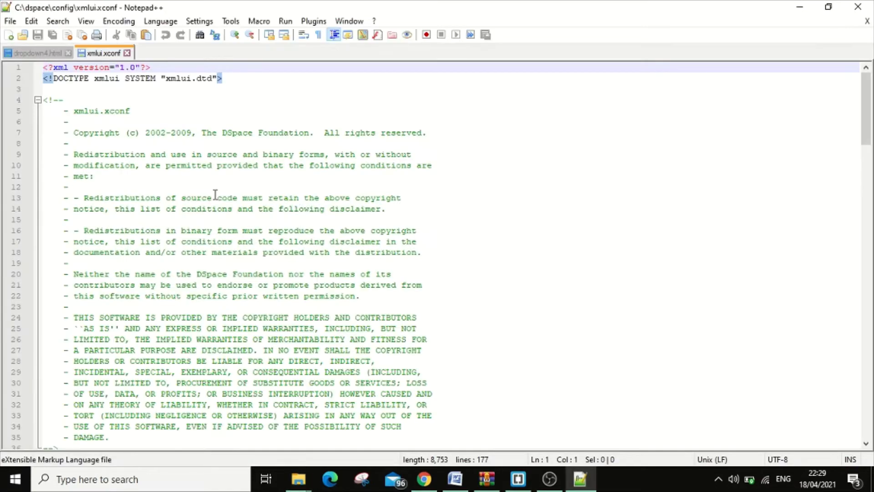
- Find the <themes> section near the end of xmlui.xconf and mark its full extent through the closing </themes> tag
{"action": "scroll", "coordinate": [224, 306], "scroll_direction": "down", "scroll_amount": 20}
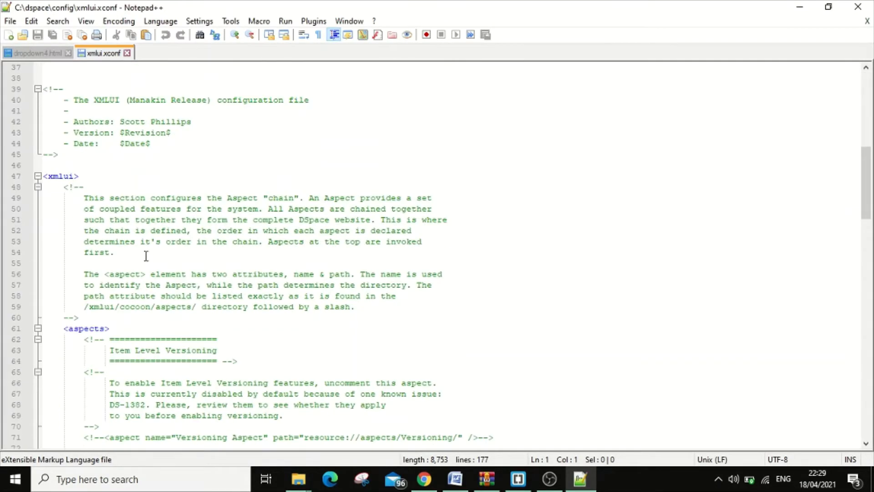
{"action": "scroll", "coordinate": [176, 254], "scroll_direction": "down", "scroll_amount": 20}
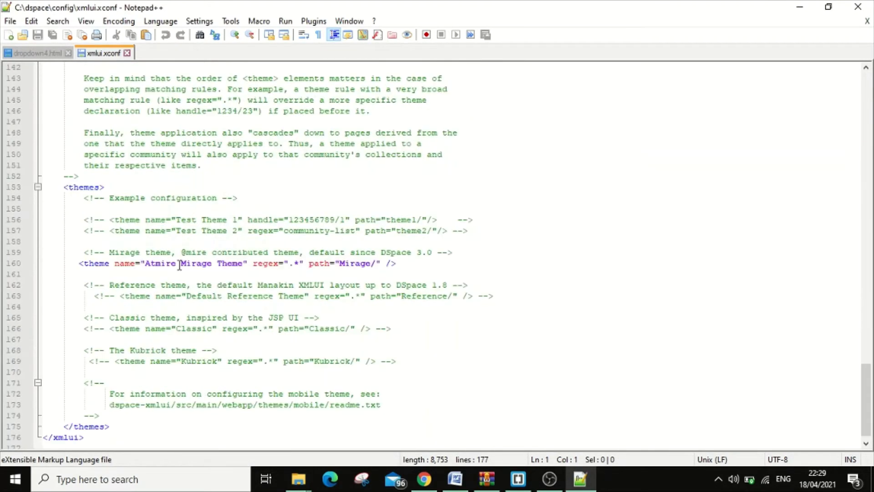
{"action": "left_click_drag", "start_coordinate": [63, 177], "coordinate": [129, 417]}
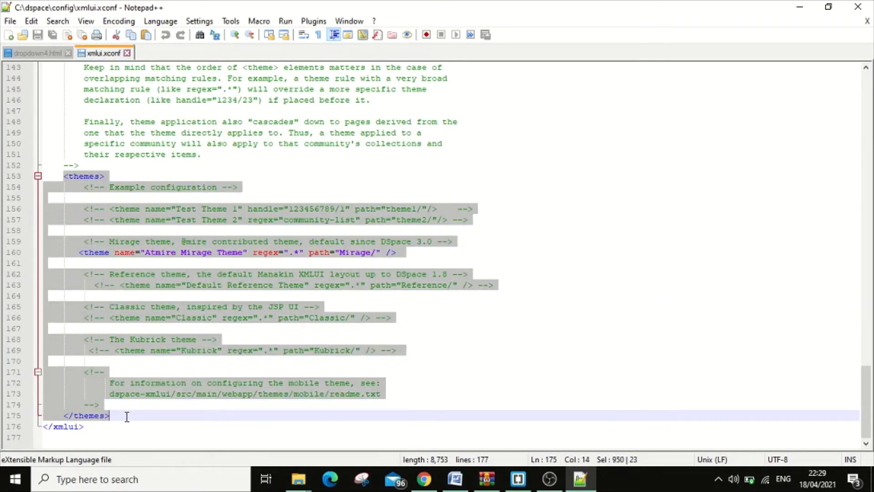
{"action": "left_click", "coordinate": [132, 220]}
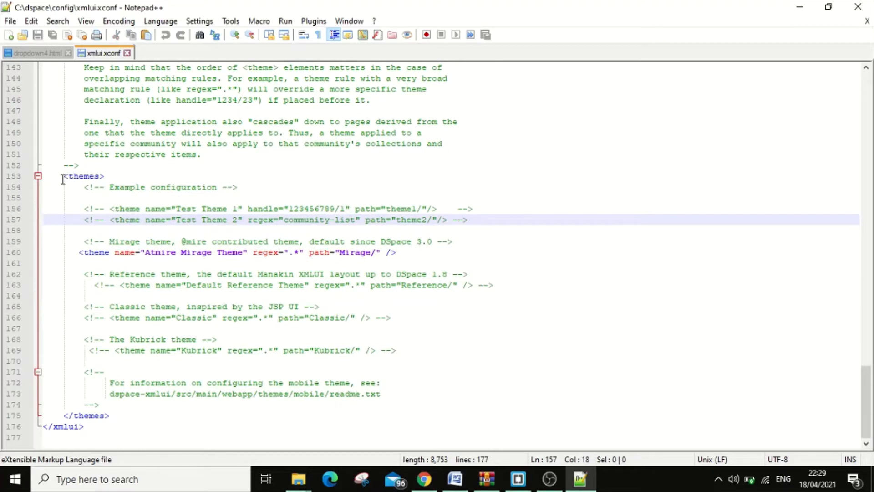
- Examine the comment markers around the Mirage description and the Default Reference Theme line, comparing them with the Atmire Mirage Theme line
{"action": "left_click_drag", "start_coordinate": [110, 242], "coordinate": [89, 242]}
{"action": "left_click_drag", "start_coordinate": [462, 241], "coordinate": [439, 240]}
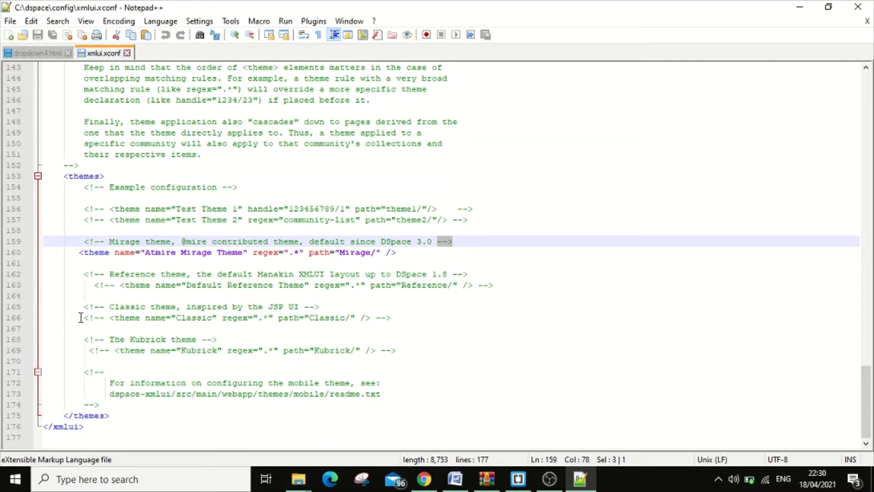
{"action": "left_click", "coordinate": [84, 255]}
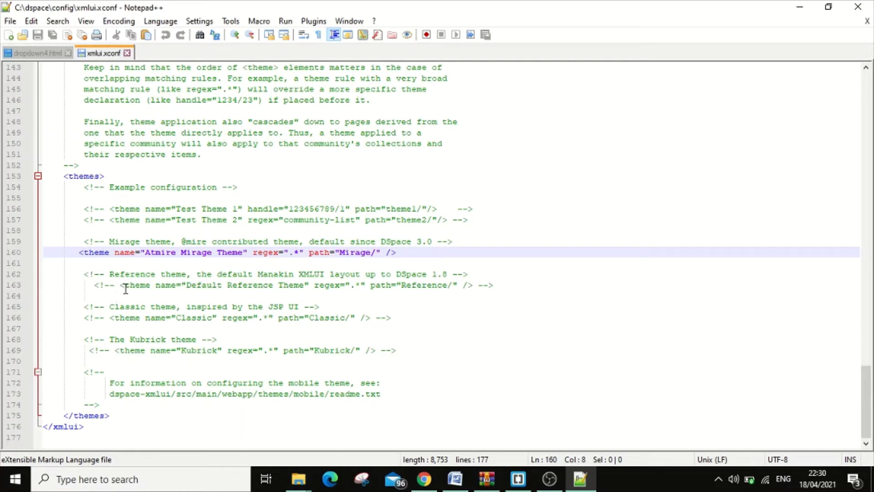
{"action": "left_click_drag", "start_coordinate": [118, 288], "coordinate": [88, 288]}
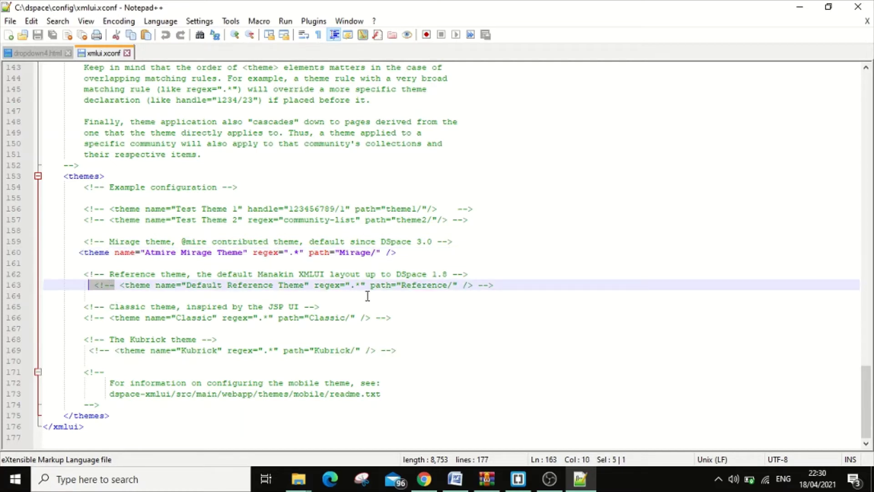
{"action": "left_click", "coordinate": [490, 285]}
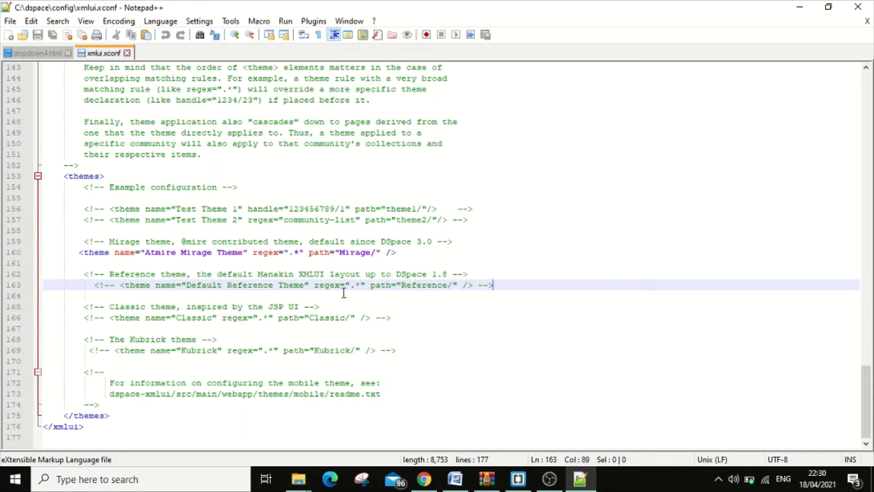
- Examine the active Atmire Mirage Theme line, then inspect the DSpace XMLUI home page in Chrome down to its footer theme credit
{"action": "left_click", "coordinate": [80, 252]}
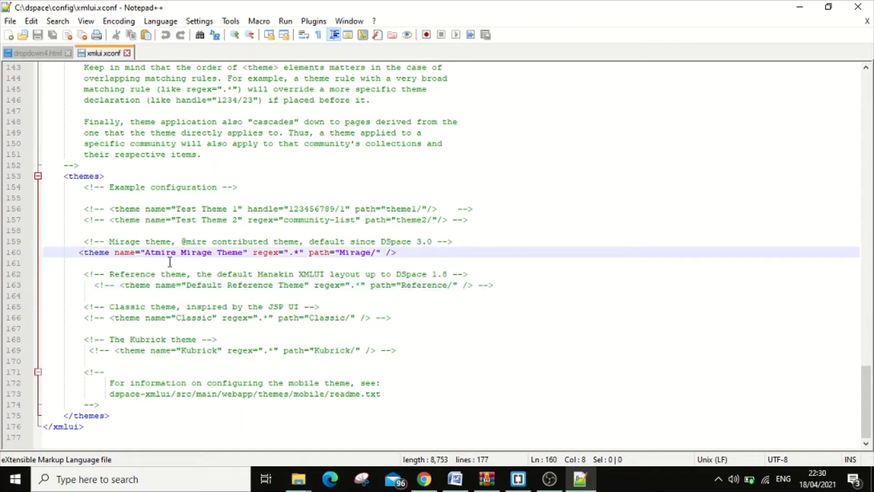
{"action": "left_click", "coordinate": [355, 256]}
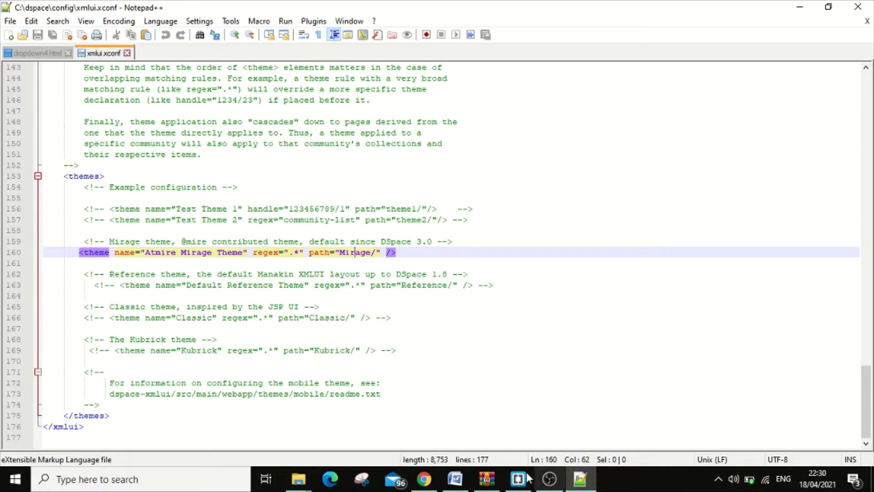
{"action": "left_click", "coordinate": [423, 478]}
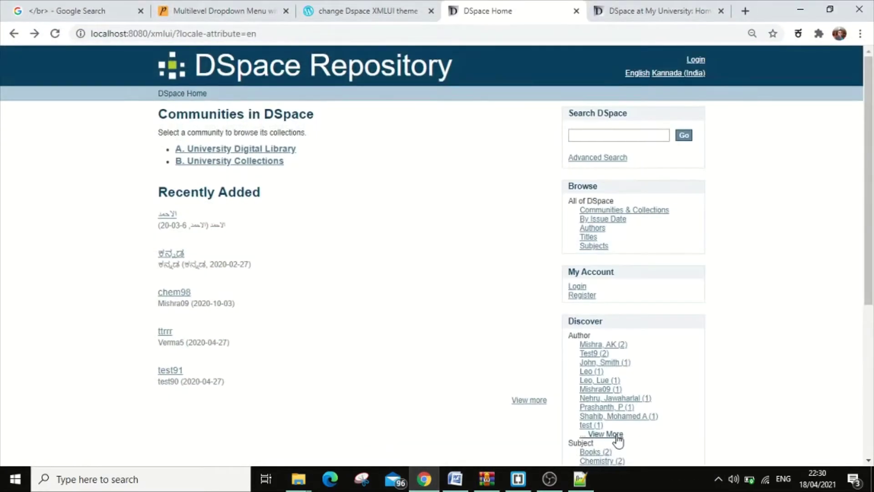
{"action": "scroll", "coordinate": [610, 424], "scroll_direction": "down", "scroll_amount": 5}
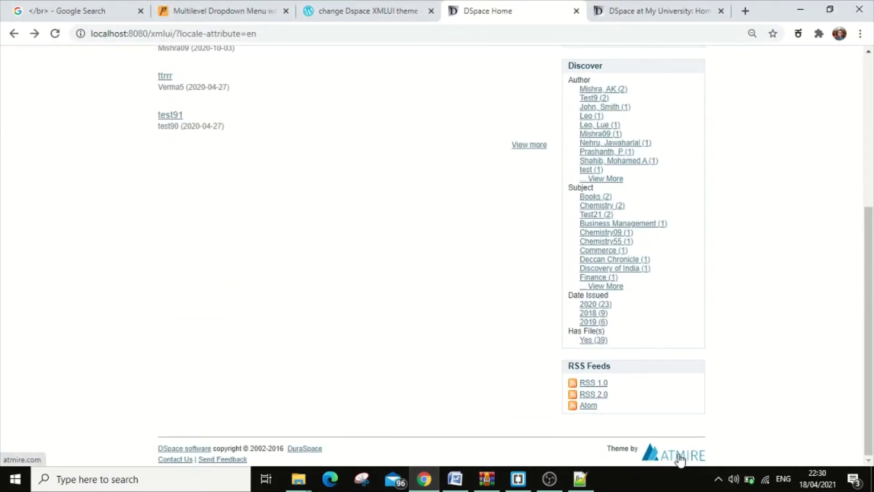
{"action": "scroll", "coordinate": [414, 210], "scroll_direction": "up", "scroll_amount": 5}
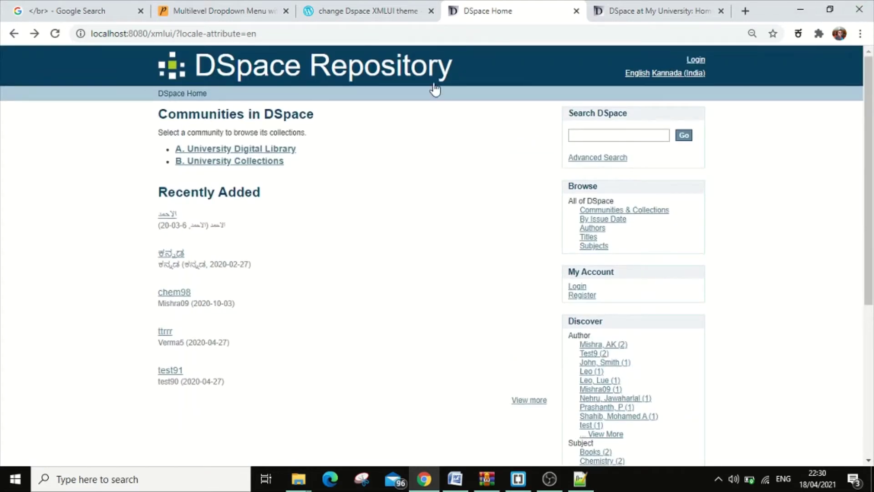
{"action": "left_click", "coordinate": [800, 10]}
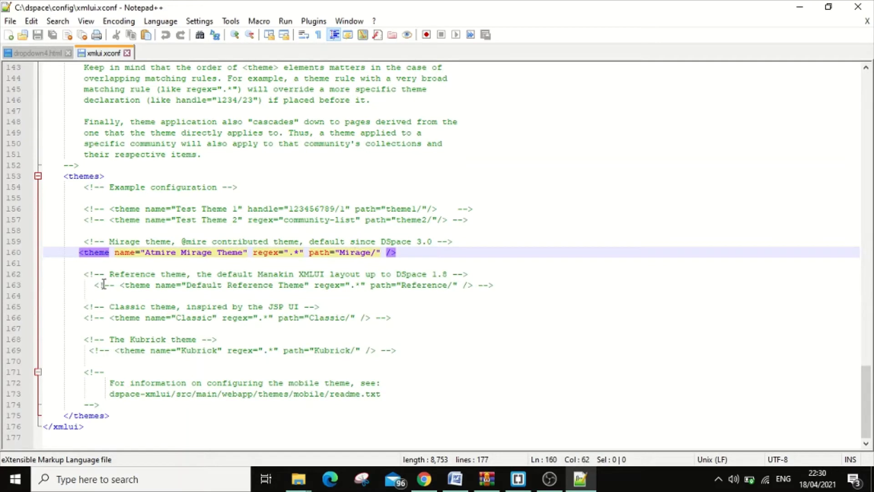
- Review the comment-removal instructions, the comment markers and the Reference Theme entry in the Word document, then return to xmlui.xconf
{"action": "left_click", "coordinate": [477, 284]}
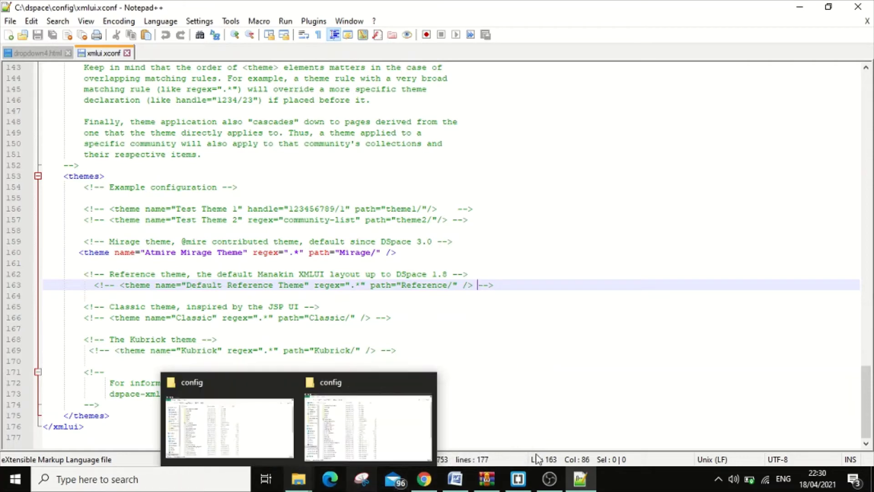
{"action": "left_click", "coordinate": [467, 481]}
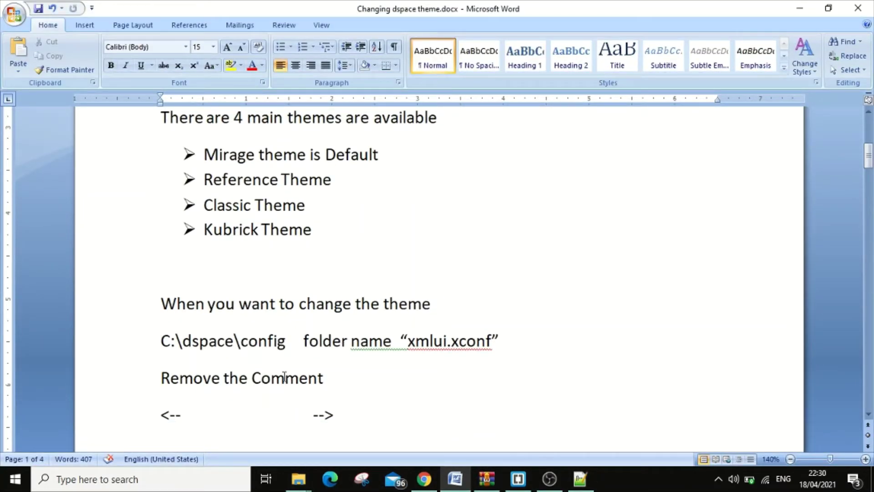
{"action": "left_click", "coordinate": [327, 380]}
{"action": "left_click_drag", "start_coordinate": [182, 415], "coordinate": [163, 414]}
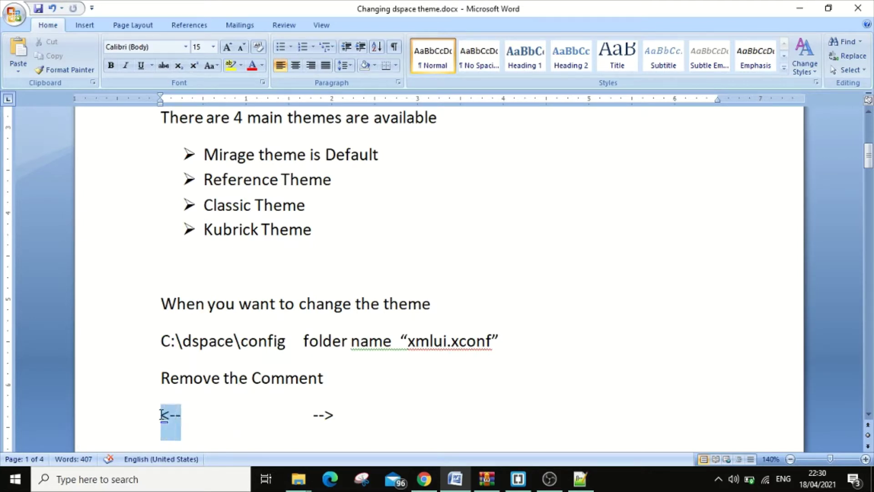
{"action": "left_click_drag", "start_coordinate": [333, 415], "coordinate": [315, 419]}
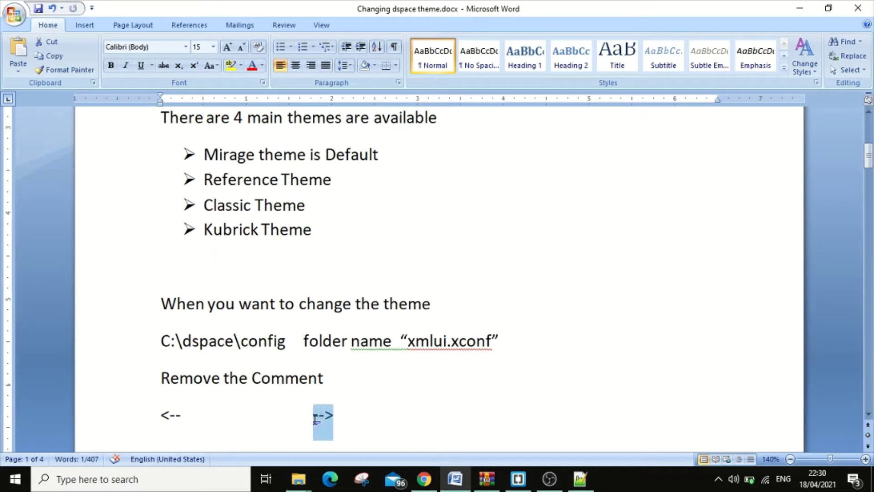
{"action": "left_click", "coordinate": [182, 415]}
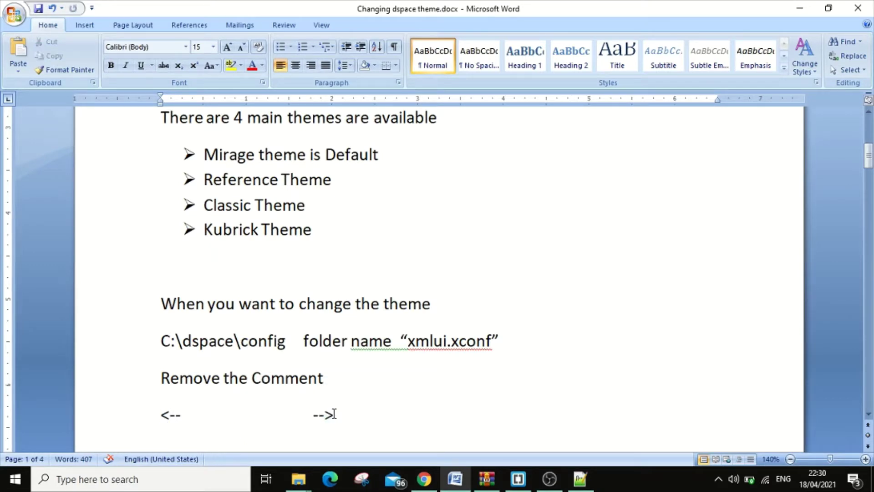
{"action": "mouse_move", "coordinate": [314, 417]}
{"action": "left_mouse_down"}
{"action": "mouse_move", "coordinate": [353, 420]}
{"action": "mouse_move", "coordinate": [314, 416]}
{"action": "left_mouse_up"}
{"action": "left_click", "coordinate": [327, 181]}
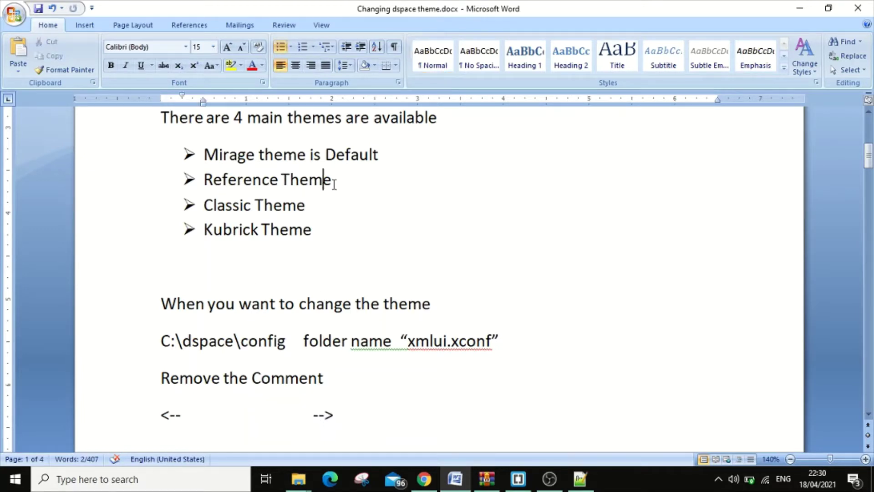
{"action": "left_click_drag", "start_coordinate": [354, 176], "coordinate": [212, 191]}
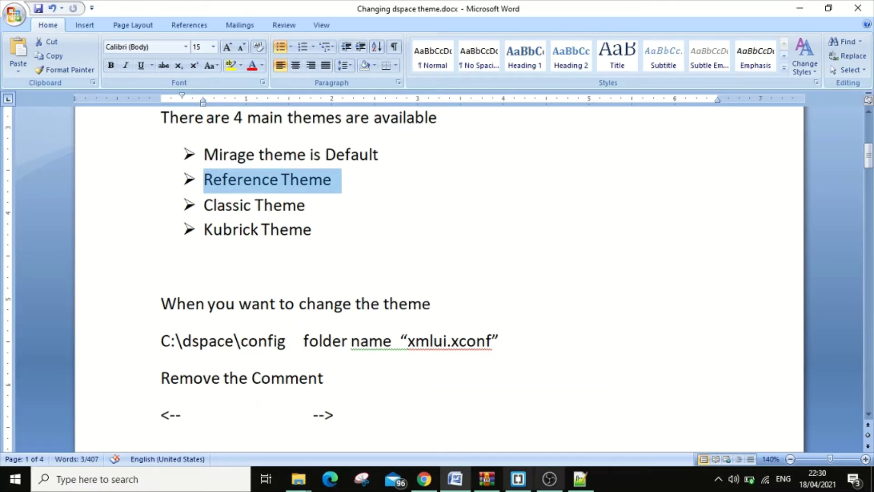
{"action": "mouse_move", "coordinate": [453, 482]}
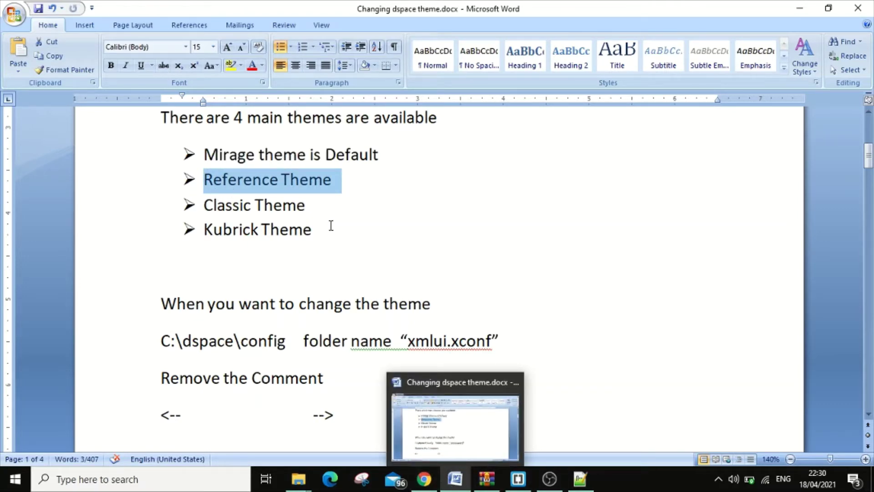
{"action": "left_click", "coordinate": [453, 483]}
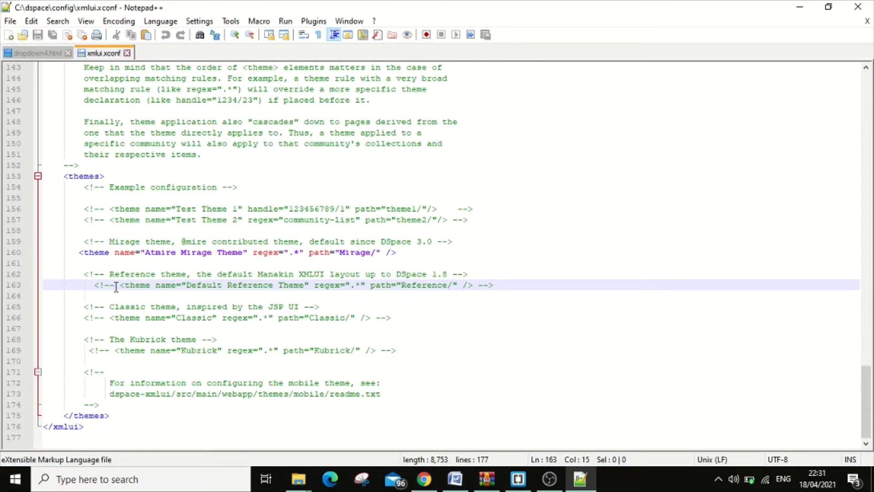
- Move the opening comment marker <!-- from the Default Reference Theme line to the start of the Atmire Mirage Theme line
{"action": "left_click_drag", "start_coordinate": [116, 286], "coordinate": [95, 285]}
{"action": "right_click", "coordinate": [105, 288]}
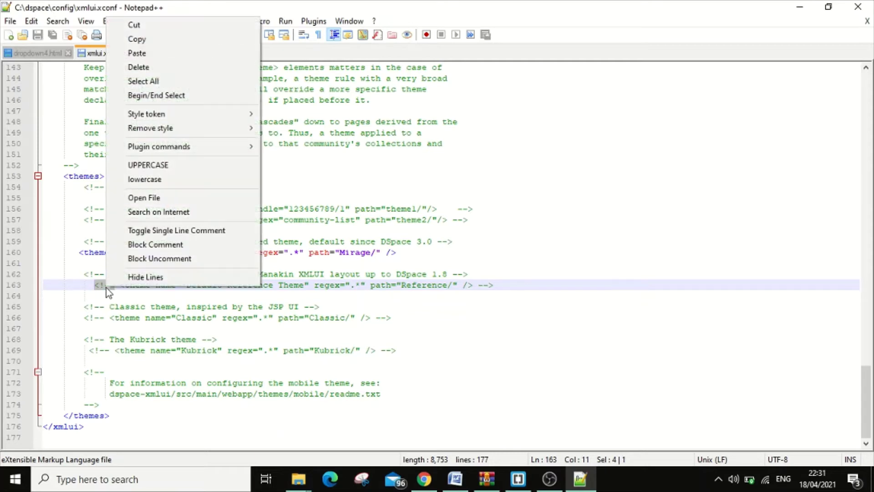
{"action": "left_click", "coordinate": [170, 25]}
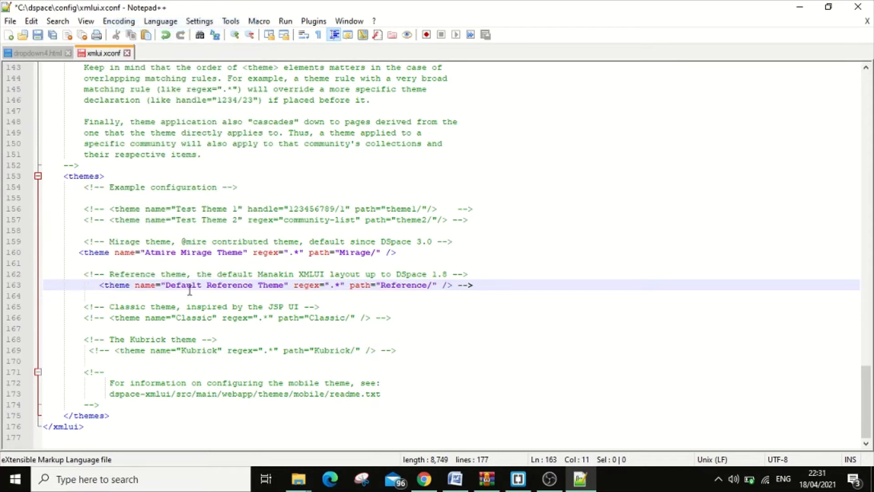
{"action": "left_click", "coordinate": [82, 253]}
{"action": "right_click", "coordinate": [79, 253]}
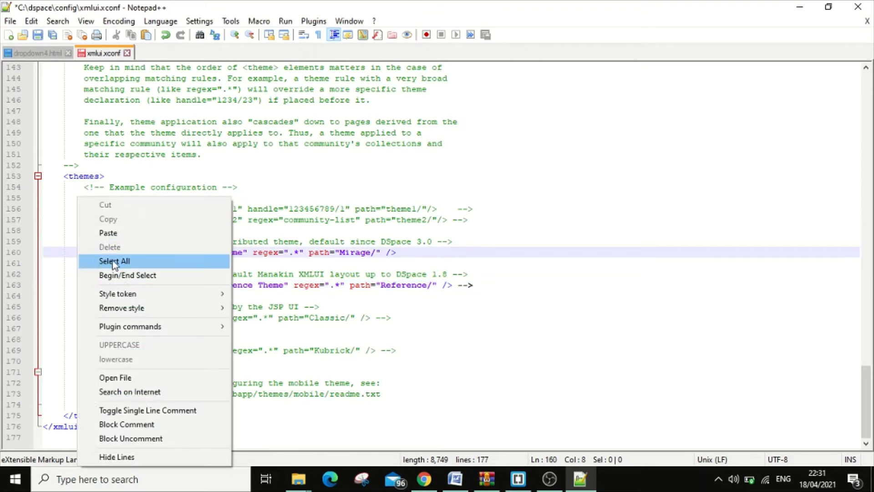
{"action": "left_click", "coordinate": [133, 235]}
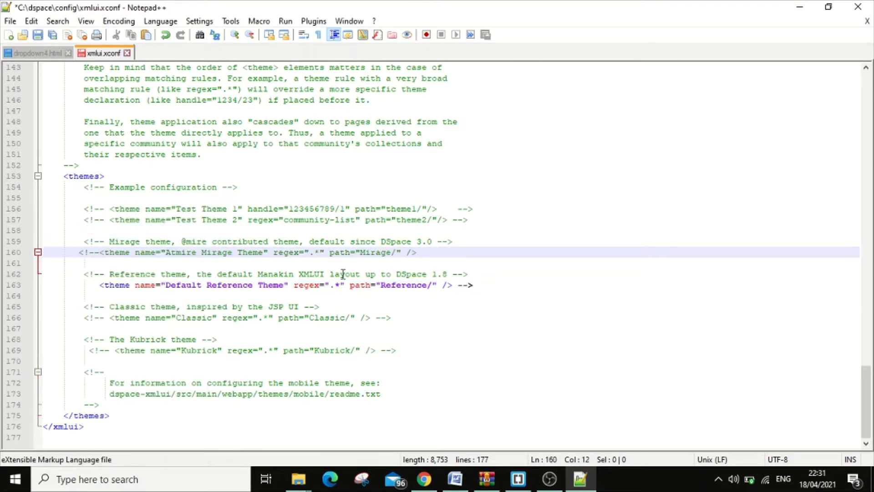
- Move the closing comment marker --> from the Default Reference Theme line to the end of the Atmire Mirage Theme line
{"action": "left_click_drag", "start_coordinate": [476, 285], "coordinate": [456, 285]}
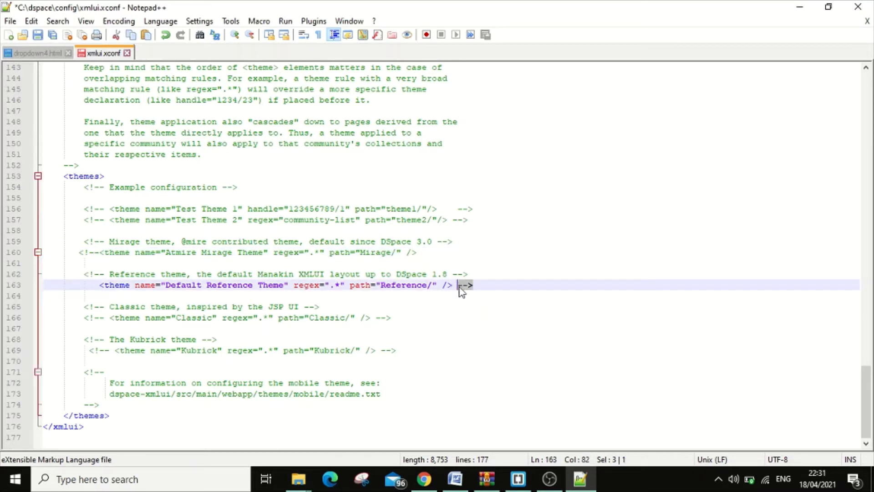
{"action": "right_click", "coordinate": [460, 289]}
{"action": "left_click", "coordinate": [496, 25]}
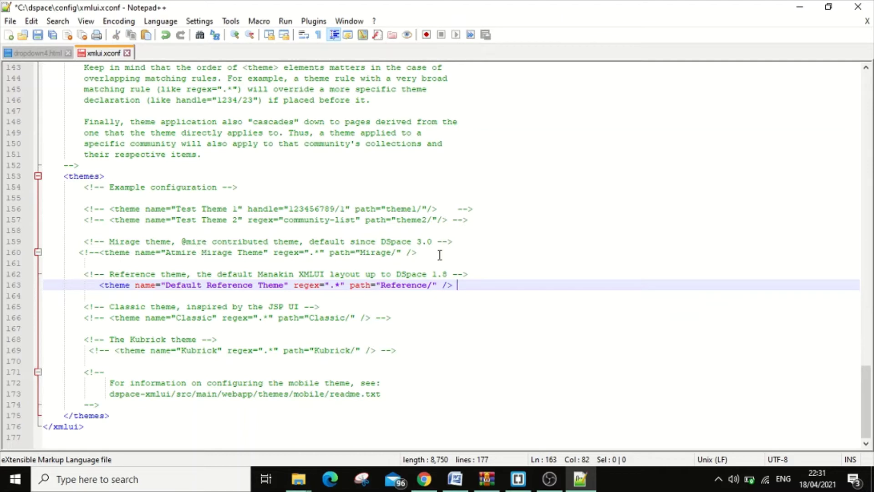
{"action": "left_click", "coordinate": [422, 252]}
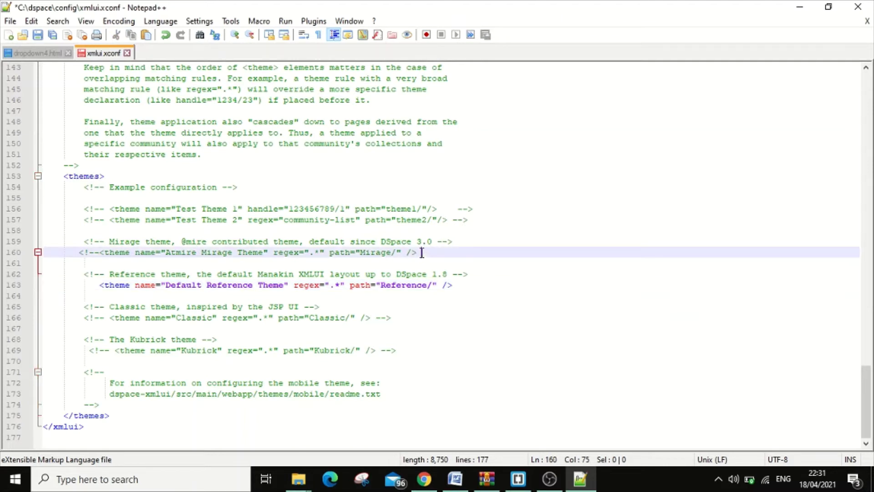
{"action": "right_click", "coordinate": [422, 253]}
{"action": "left_click", "coordinate": [467, 235]}
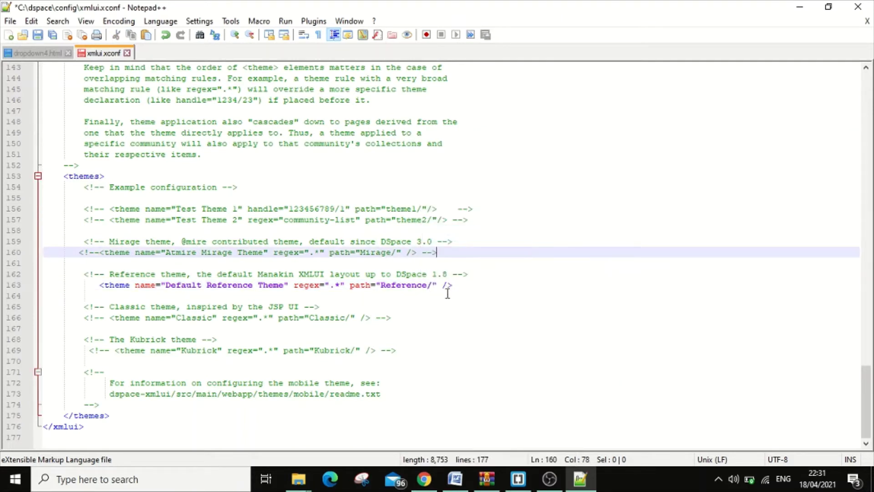
- Check the uncommented Default Reference Theme line from start to end and save xmlui.xconf
{"action": "left_click", "coordinate": [104, 287]}
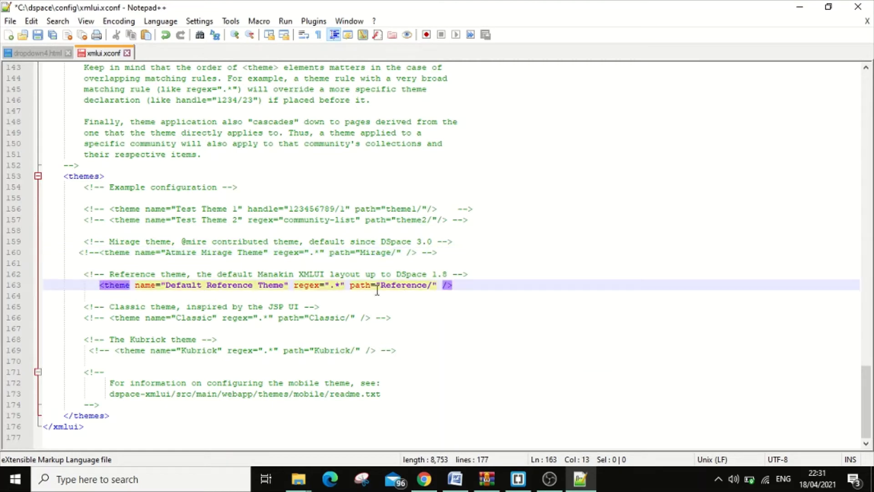
{"action": "key", "text": "End"}
{"action": "left_click_drag", "start_coordinate": [313, 277], "coordinate": [447, 273]}
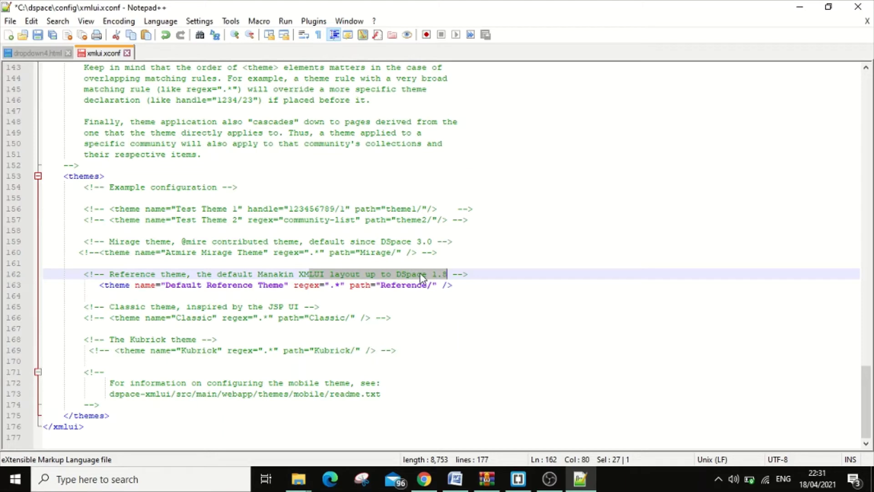
{"action": "left_click", "coordinate": [460, 285]}
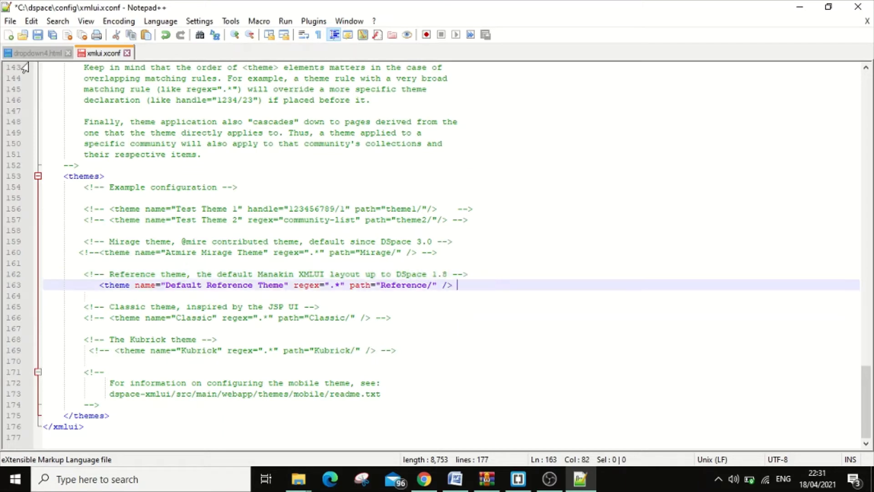
{"action": "left_click", "coordinate": [10, 21]}
{"action": "left_click", "coordinate": [30, 107]}
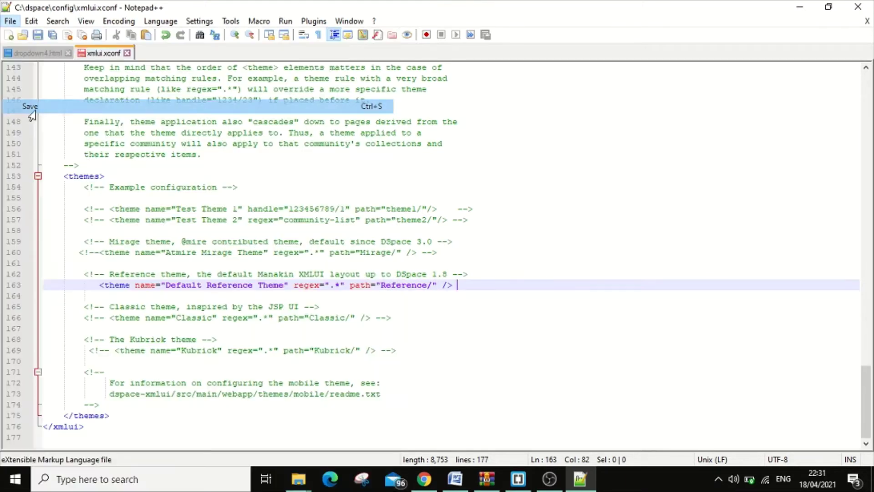
- Open the Tomcat9w shortcut on the desktop and stop the Apache Tomcat 9.0 service
{"action": "mouse_move", "coordinate": [426, 485]}
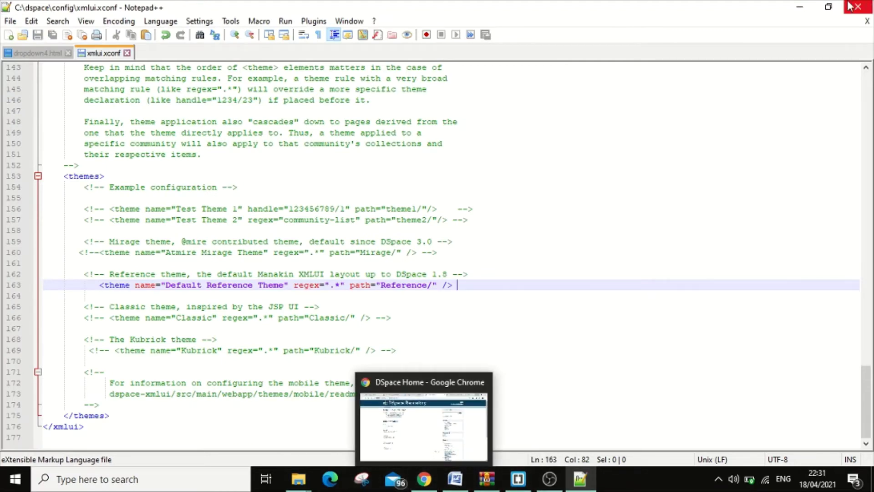
{"action": "left_click", "coordinate": [805, 6]}
{"action": "left_click", "coordinate": [805, 6]}
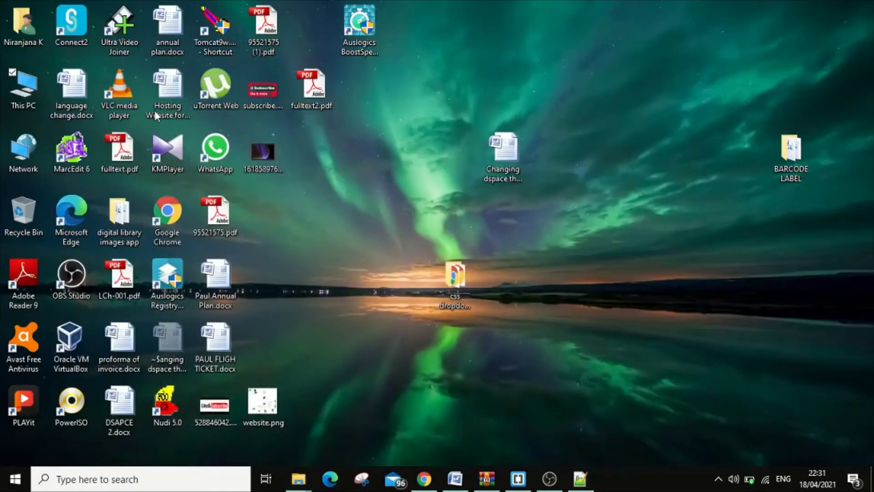
{"action": "left_click", "coordinate": [204, 43]}
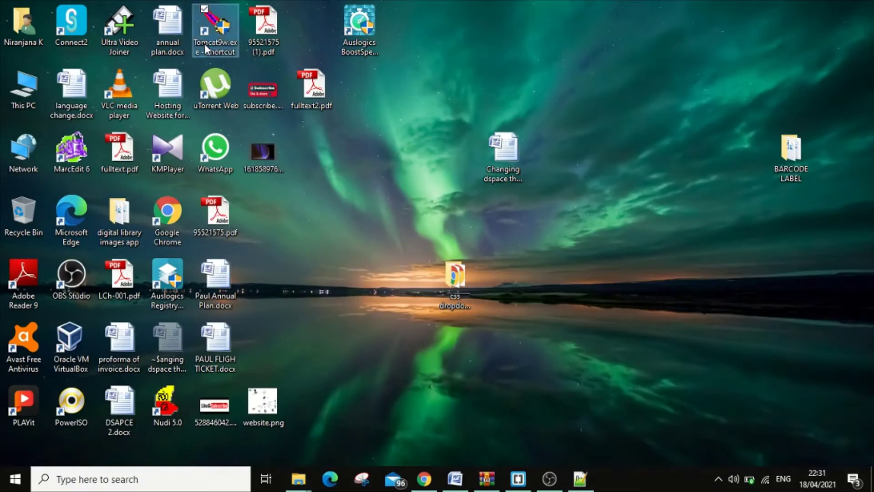
{"action": "double_click", "coordinate": [204, 44]}
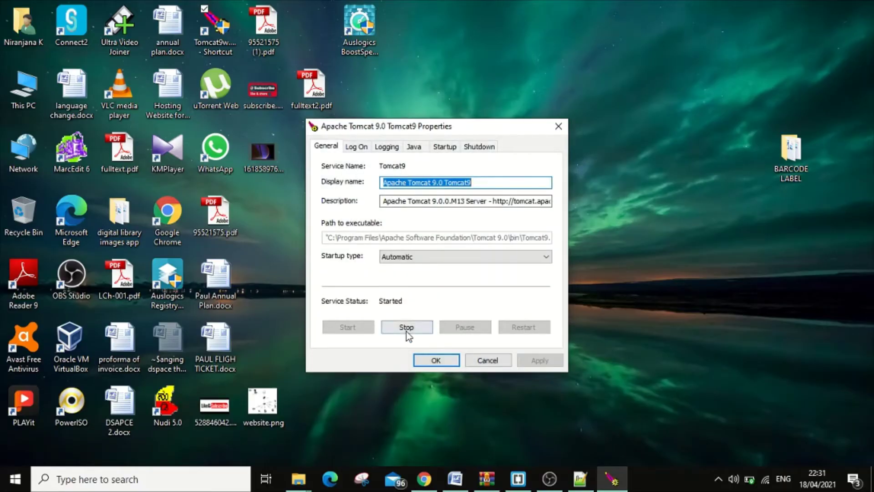
{"action": "left_click", "coordinate": [406, 332]}
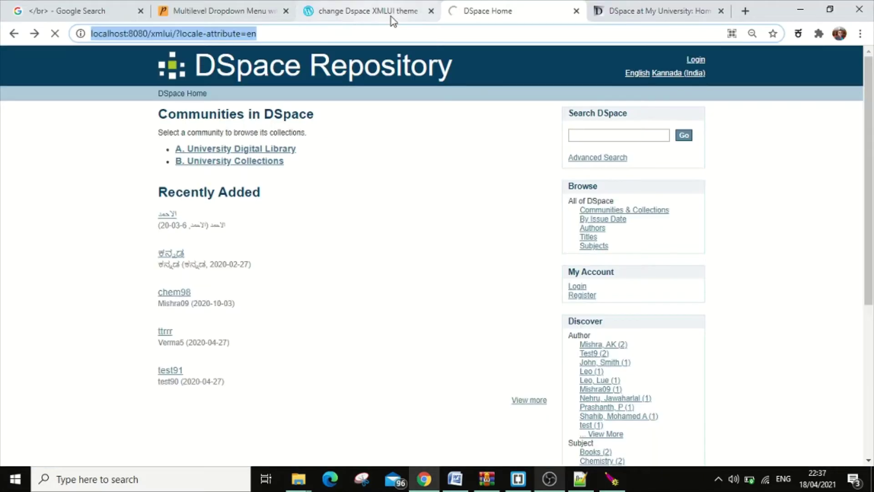
- Reload the DSpace XMLUI home page and examine its new theme from header to footer
{"action": "left_click", "coordinate": [272, 32]}
{"action": "left_click", "coordinate": [637, 12]}
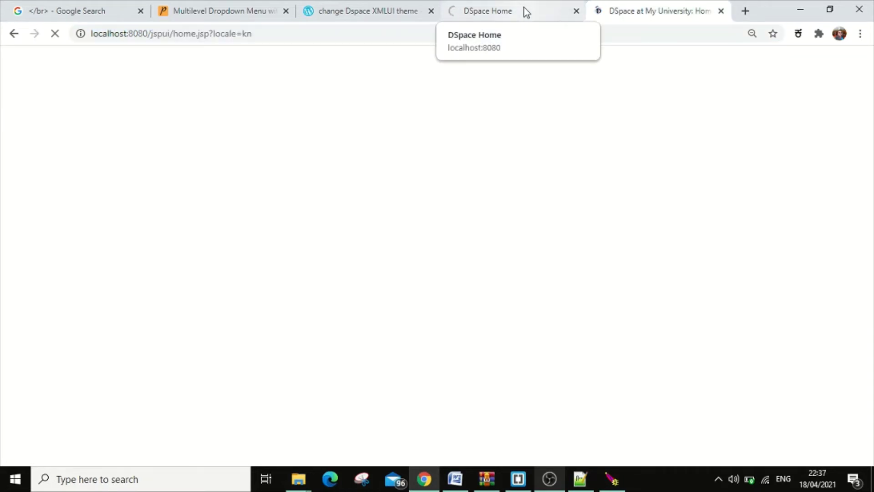
{"action": "left_click", "coordinate": [524, 9]}
{"action": "scroll", "coordinate": [454, 309], "scroll_direction": "down", "scroll_amount": 5}
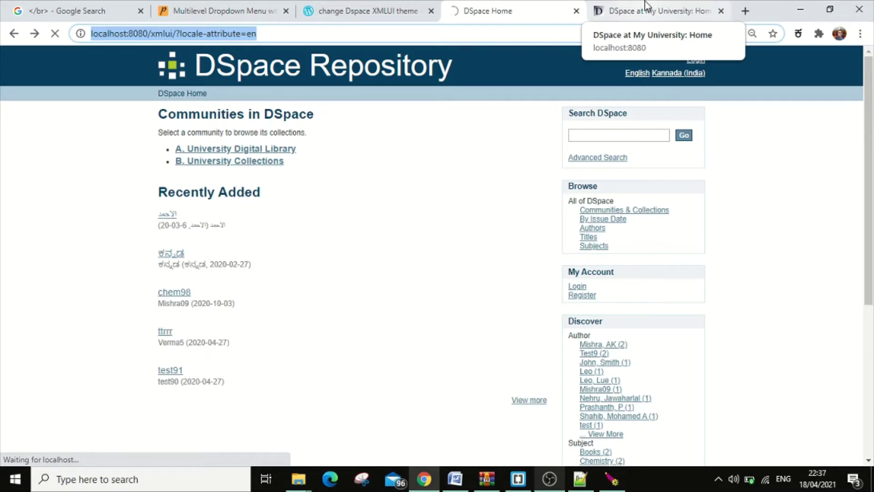
{"action": "scroll", "coordinate": [495, 315], "scroll_direction": "down", "scroll_amount": 5}
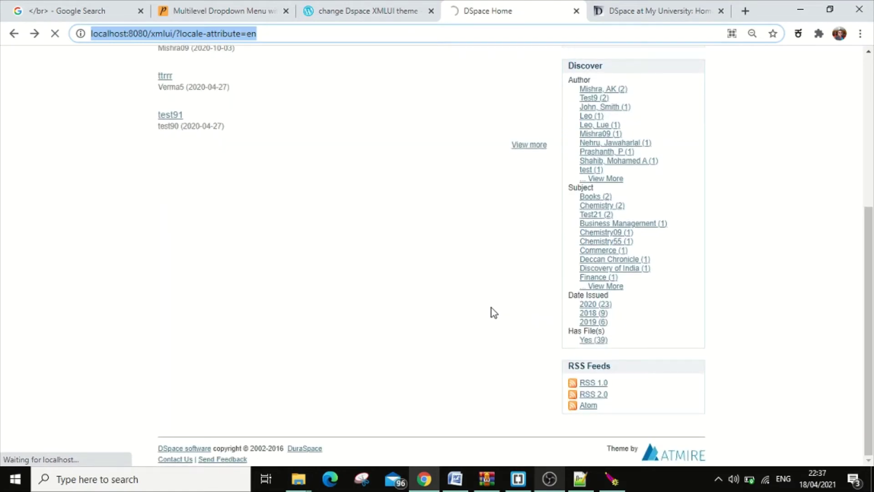
{"action": "scroll", "coordinate": [491, 308], "scroll_direction": "up", "scroll_amount": 5}
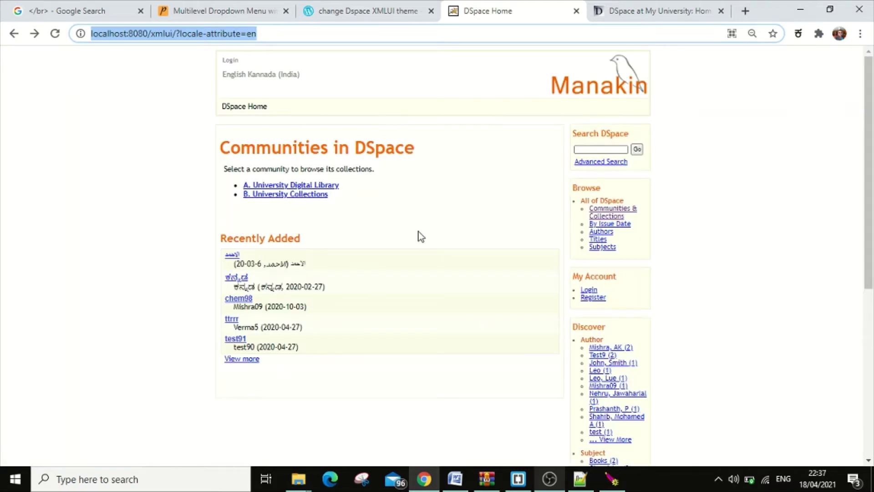
{"action": "scroll", "coordinate": [484, 325], "scroll_direction": "down", "scroll_amount": 7}
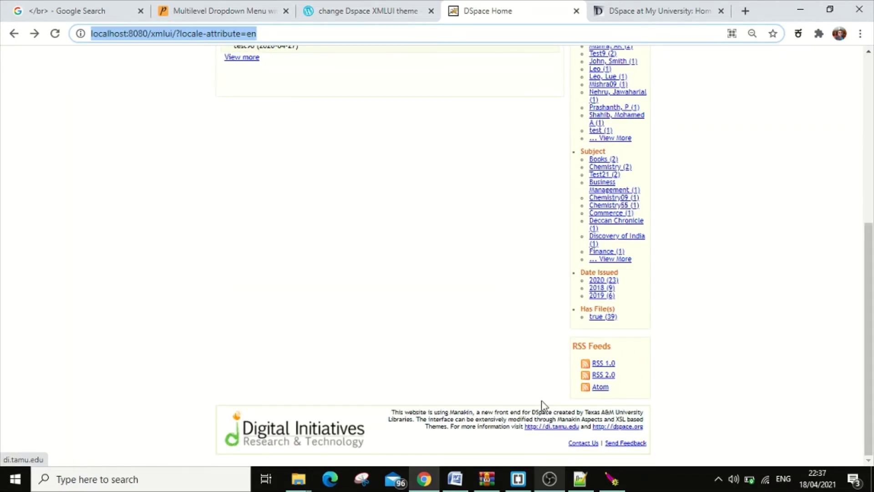
{"action": "scroll", "coordinate": [515, 271], "scroll_direction": "up", "scroll_amount": 7}
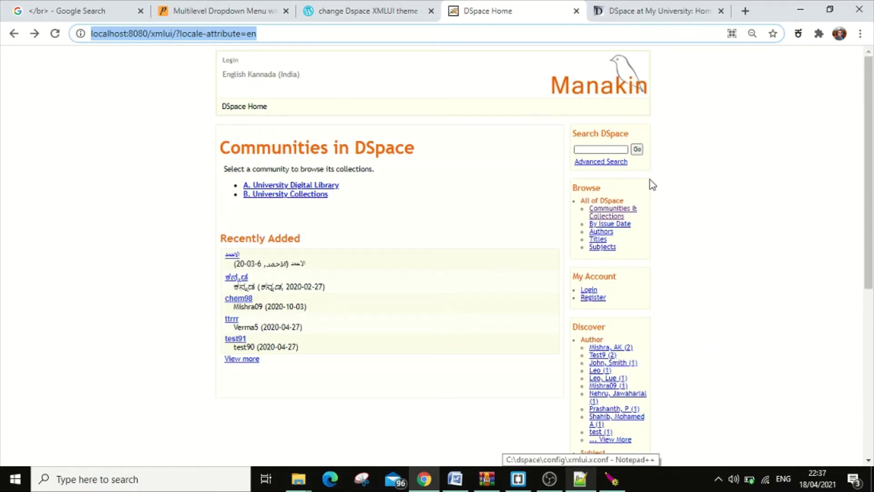
- View the Communities & Collections list and the News Paper Clippings collection of Departments Political Science in the new theme
{"action": "left_click", "coordinate": [599, 211]}
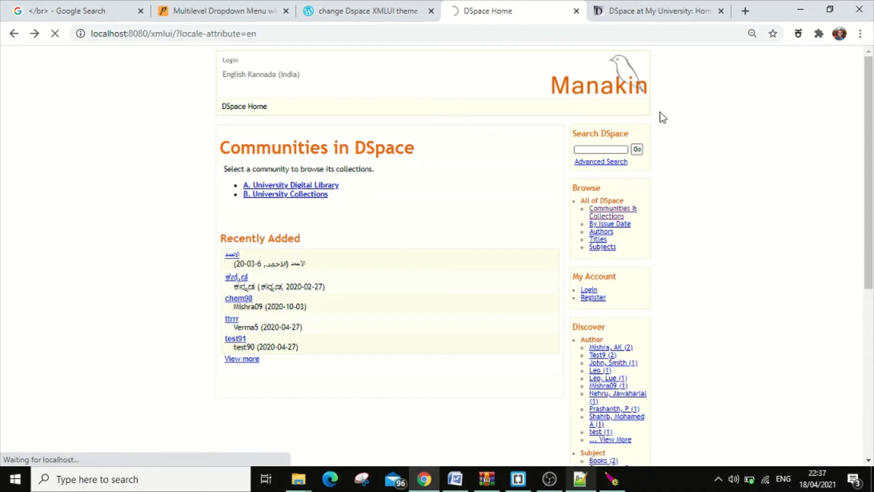
{"action": "scroll", "coordinate": [538, 347], "scroll_direction": "down", "scroll_amount": 10}
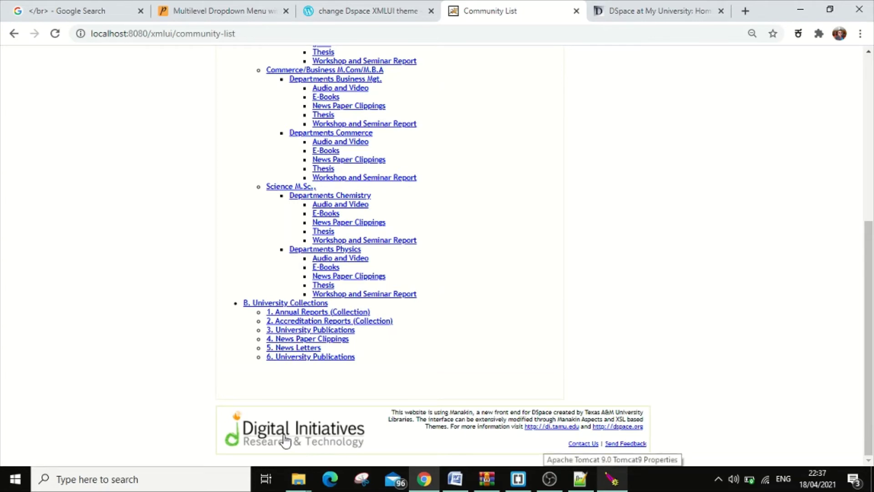
{"action": "scroll", "coordinate": [371, 371], "scroll_direction": "up", "scroll_amount": 7}
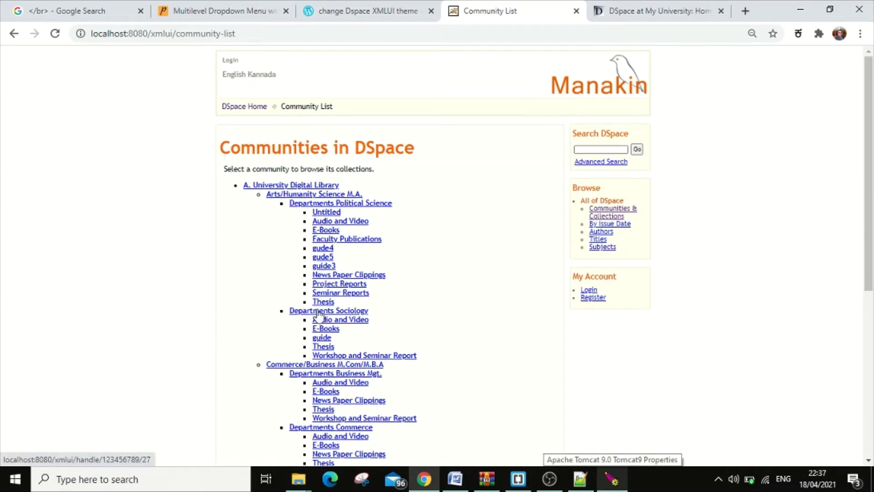
{"action": "left_click", "coordinate": [326, 275]}
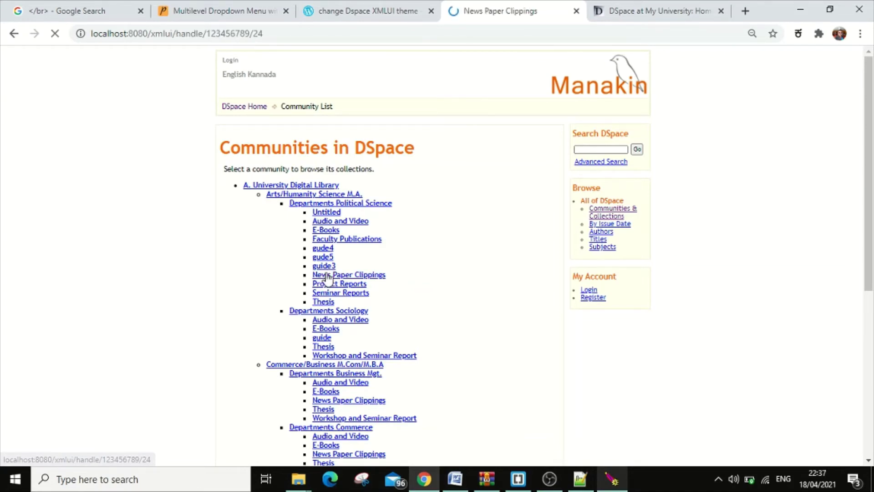
{"action": "scroll", "coordinate": [553, 337], "scroll_direction": "down", "scroll_amount": 2}
{"action": "scroll", "coordinate": [547, 332], "scroll_direction": "down", "scroll_amount": 2}
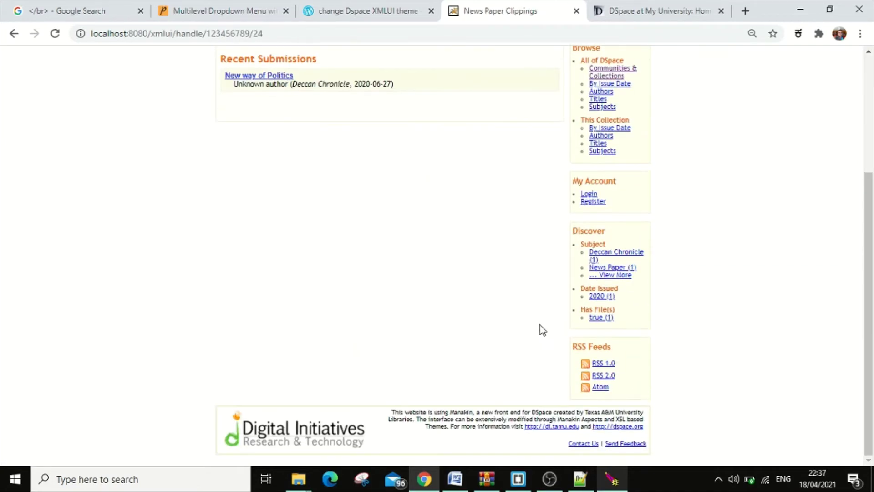
{"action": "scroll", "coordinate": [537, 326], "scroll_direction": "up", "scroll_amount": 4}
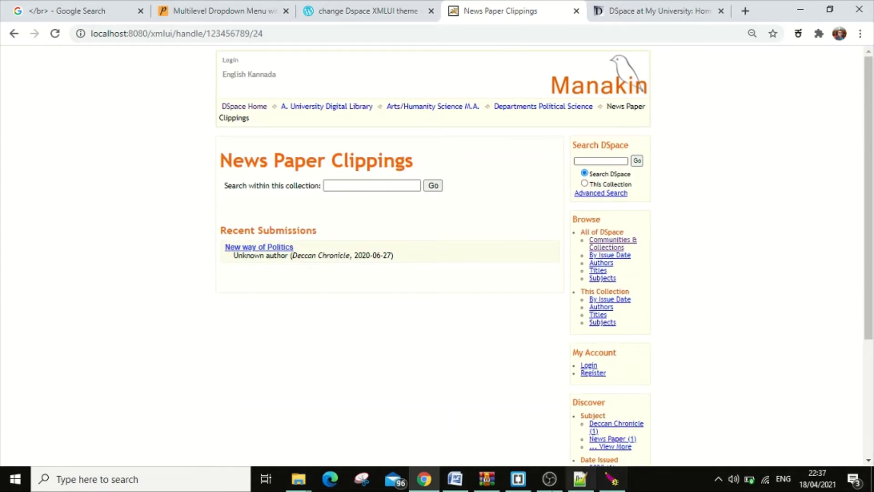
- Switch to the Word document Changing dspace theme.docx and highlight the Classic Theme entry in the list of themes
{"action": "left_click", "coordinate": [455, 479]}
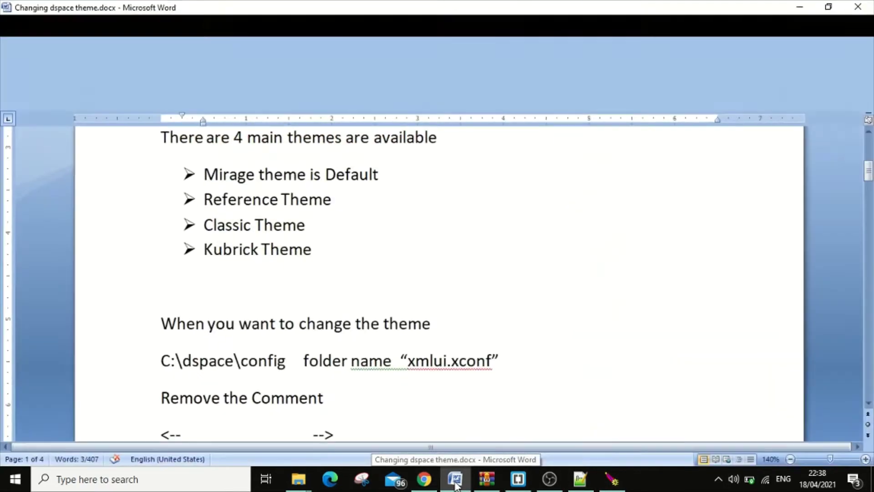
{"action": "left_click_drag", "start_coordinate": [325, 199], "coordinate": [132, 201]}
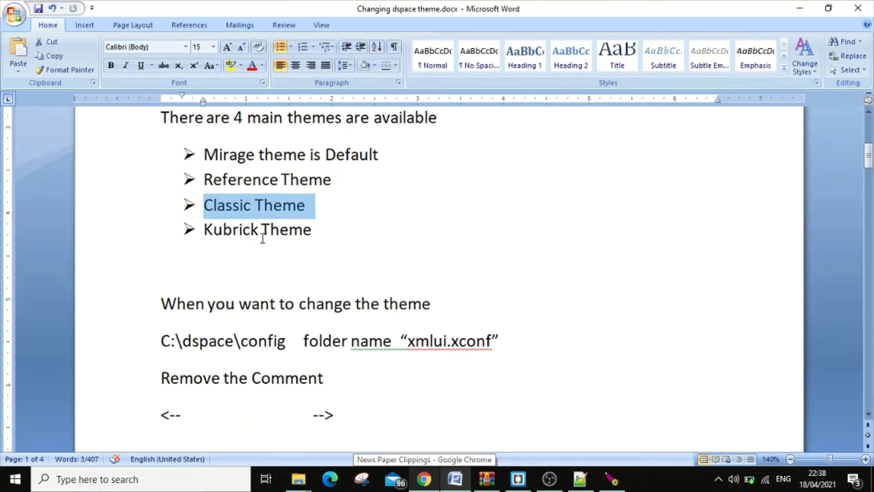
{"action": "left_click", "coordinate": [518, 483]}
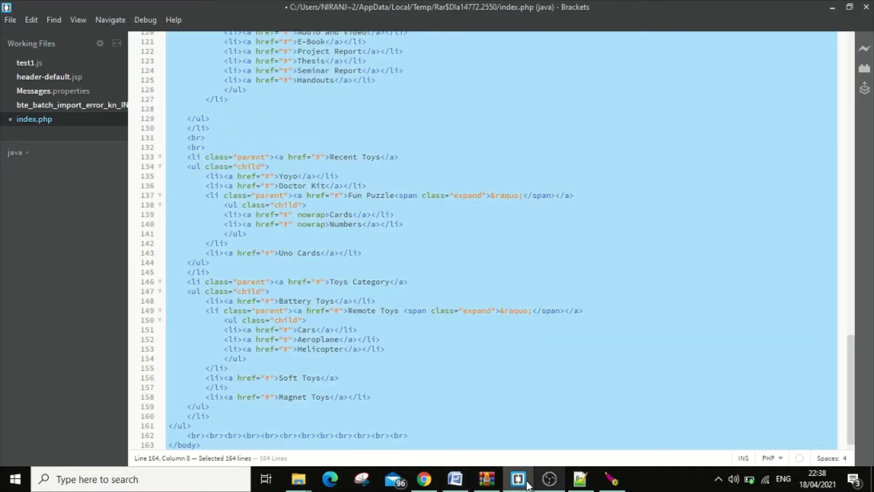
{"action": "left_click", "coordinate": [508, 483]}
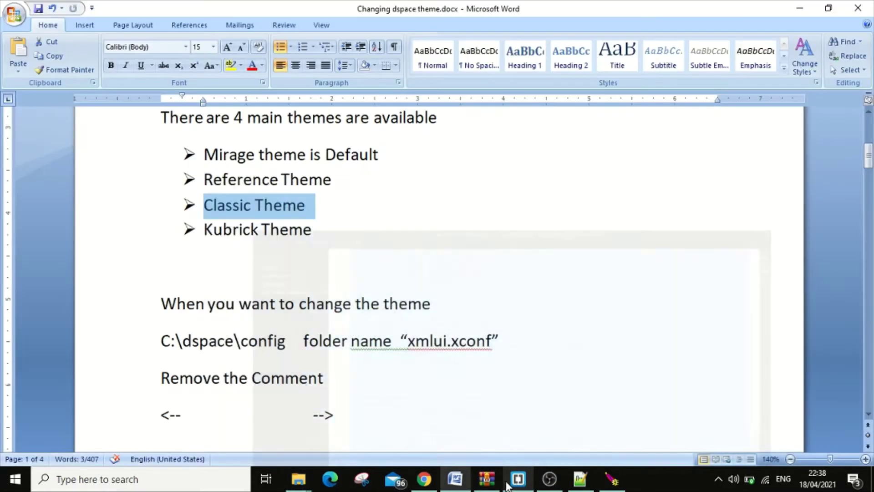
- Switch to xmlui.xconf in Notepad++ and move the opening comment marker <!-- from the Classic theme line to the Default Reference Theme line
{"action": "left_click", "coordinate": [585, 483]}
{"action": "left_click", "coordinate": [357, 338]}
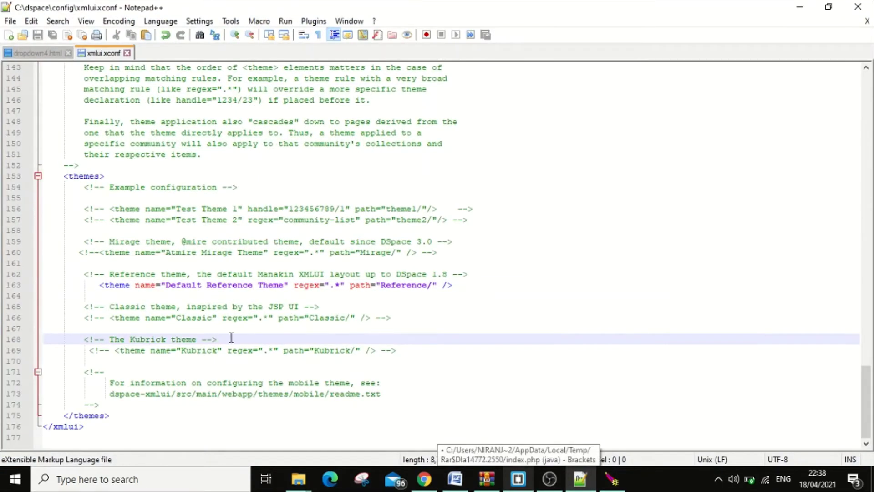
{"action": "left_click", "coordinate": [98, 285]}
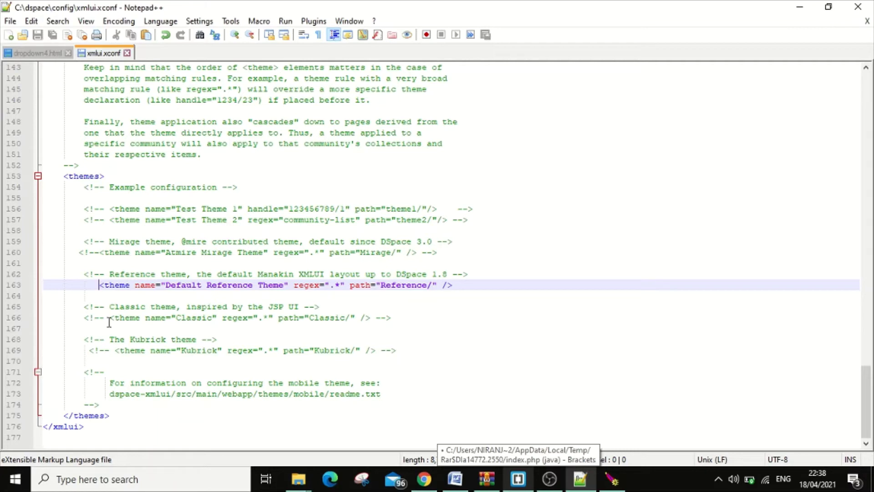
{"action": "left_click_drag", "start_coordinate": [299, 307], "coordinate": [266, 309]}
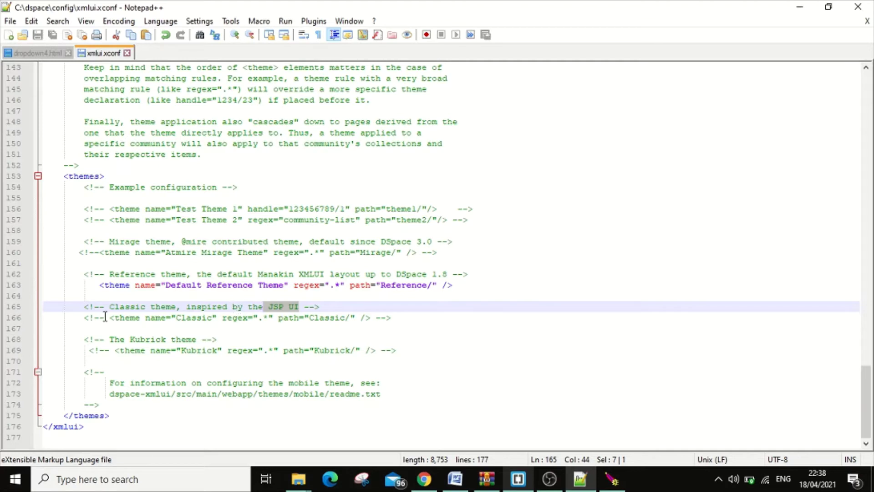
{"action": "left_click_drag", "start_coordinate": [106, 315], "coordinate": [86, 315]}
{"action": "key", "text": "ctrl+c"}
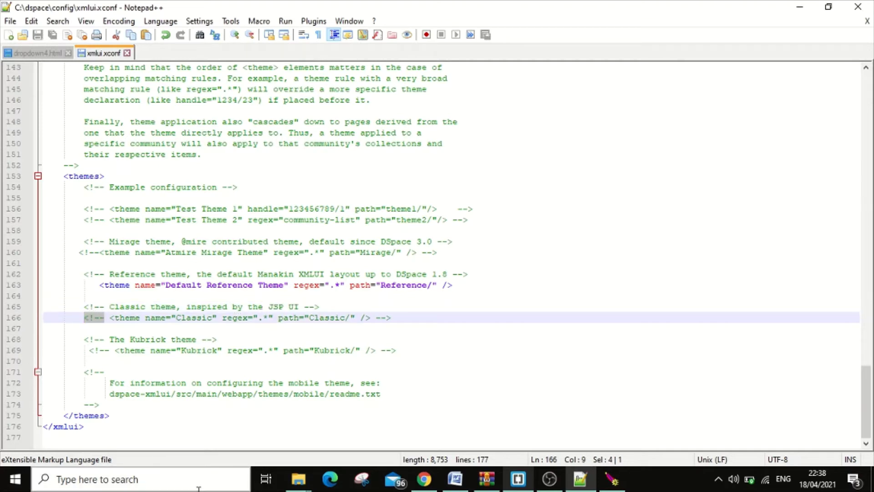
{"action": "key", "text": "Delete"}
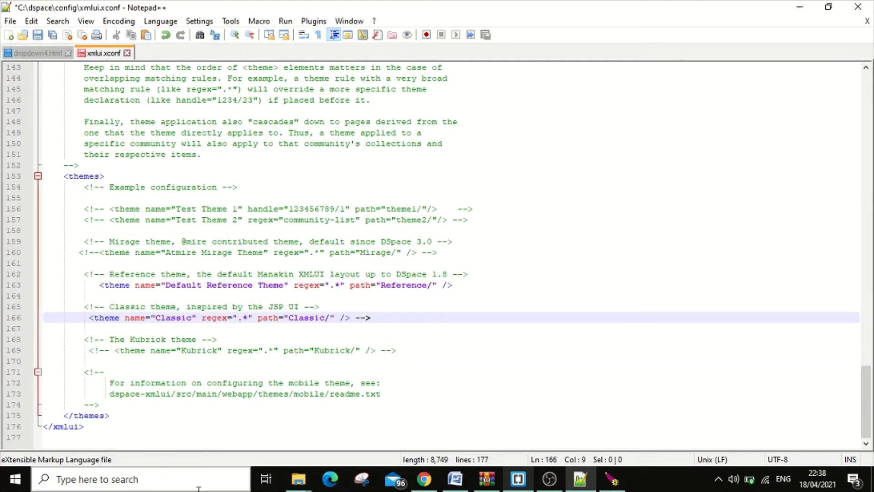
{"action": "left_click", "coordinate": [100, 284]}
{"action": "key", "text": "ctrl+v"}
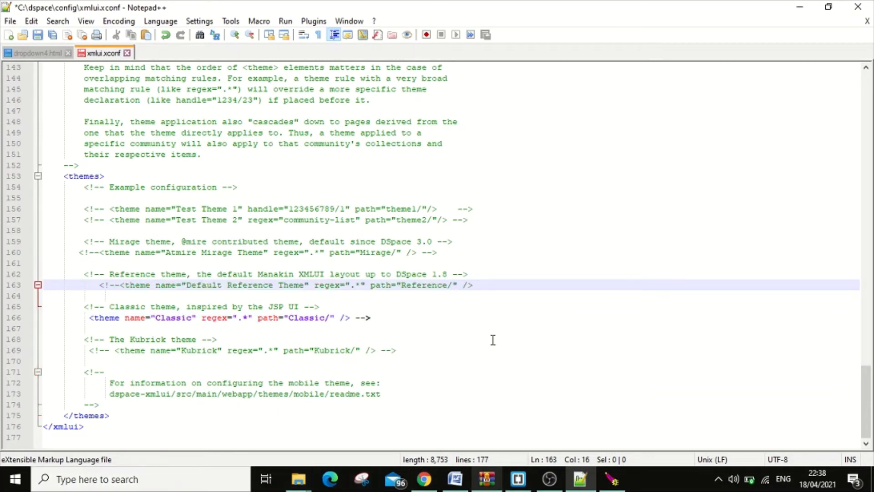
- Move the closing comment marker --> from the Classic theme line to the end of the Default Reference Theme line and save xmlui.xconf
{"action": "left_click_drag", "start_coordinate": [371, 317], "coordinate": [356, 317]}
{"action": "key", "text": "ctrl+x"}
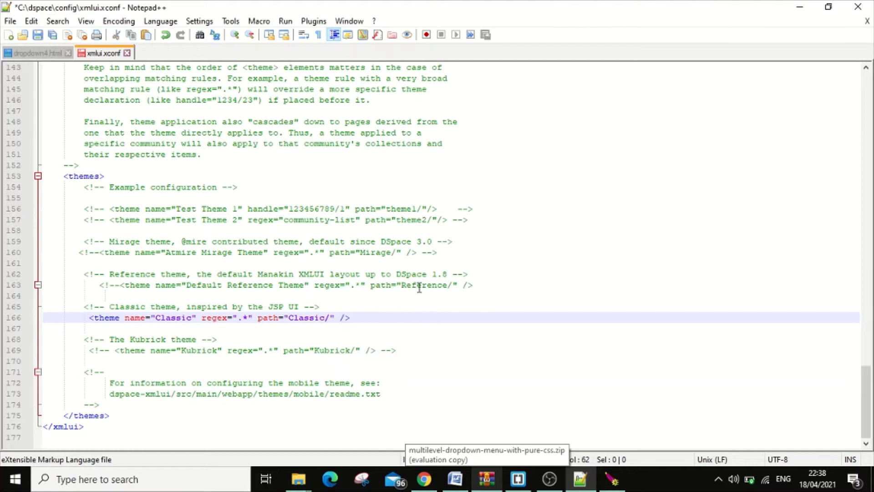
{"action": "left_click", "coordinate": [502, 285]}
{"action": "key", "text": "Left"}
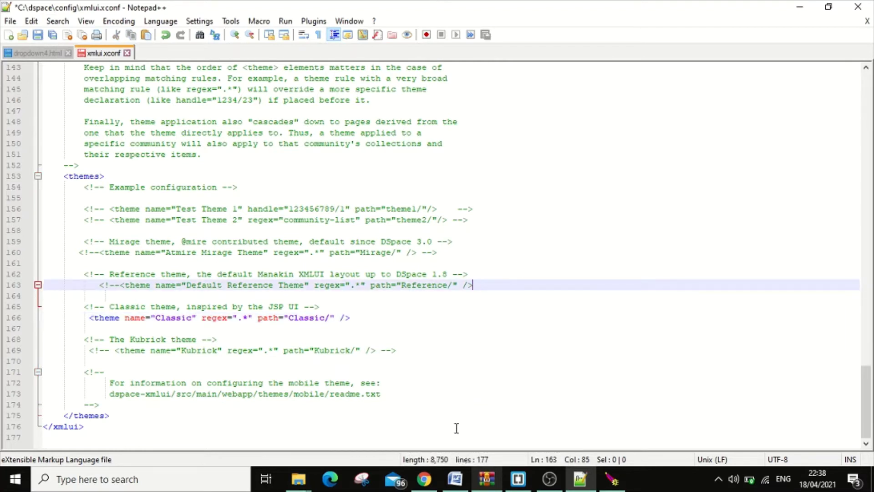
{"action": "key", "text": "ctrl+v"}
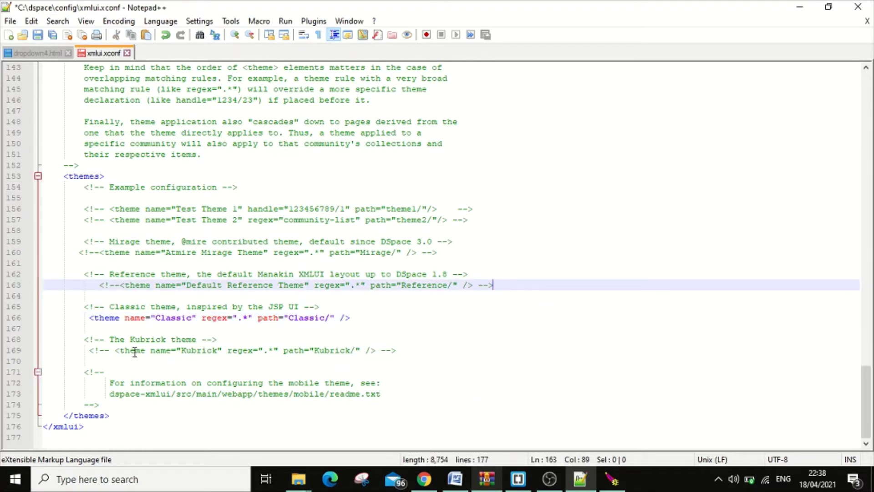
{"action": "left_click", "coordinate": [125, 317]}
{"action": "left_click", "coordinate": [10, 21]}
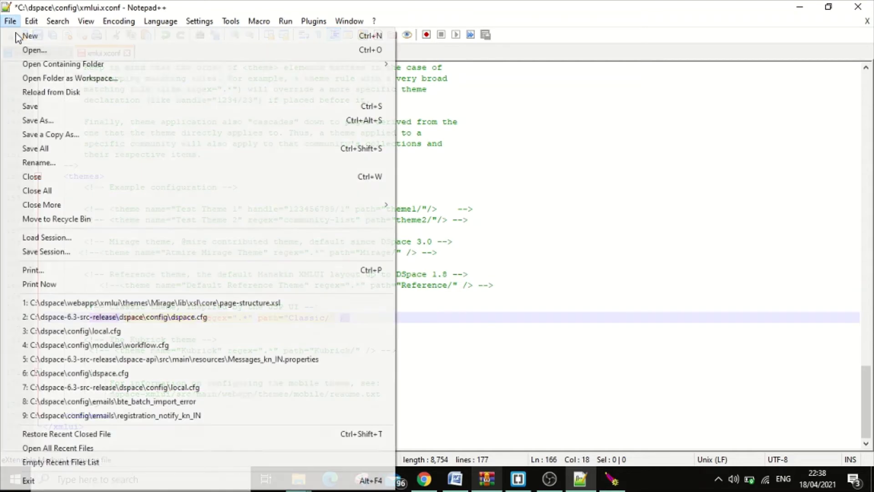
{"action": "left_click", "coordinate": [28, 106]}
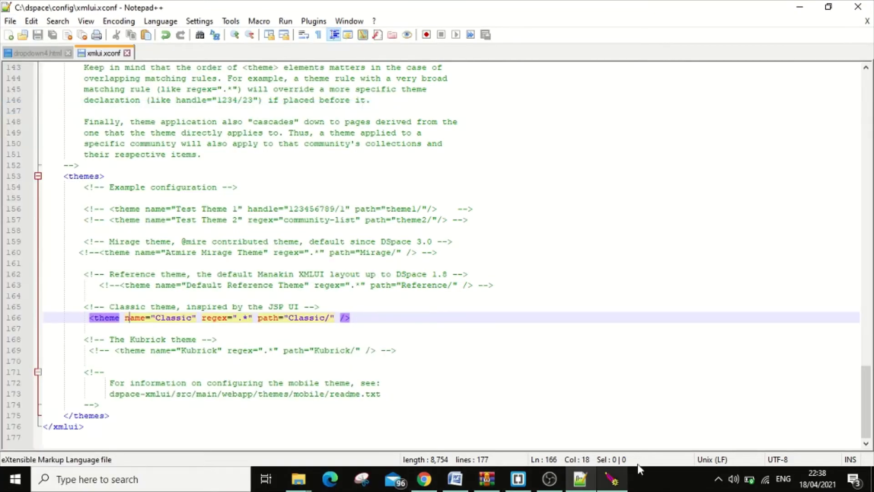
- Stop the Apache Tomcat 9.0 service in its properties window and start it again
{"action": "left_click", "coordinate": [612, 479]}
{"action": "left_click", "coordinate": [436, 294]}
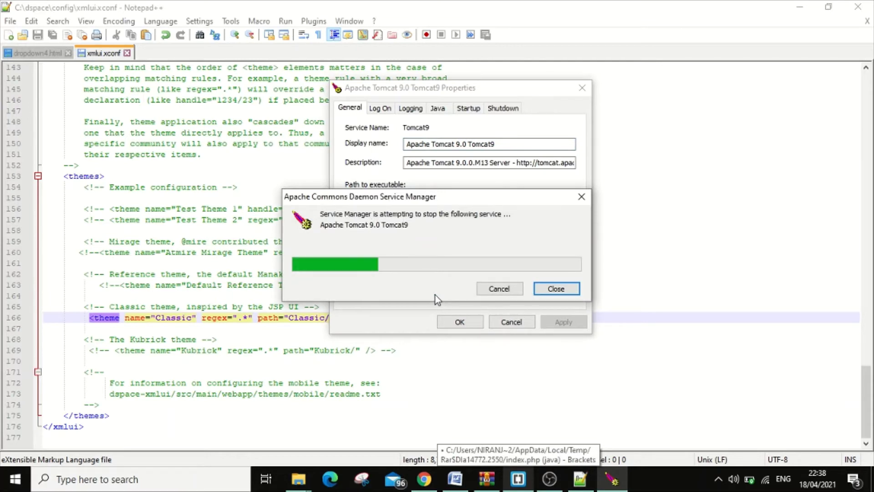
{"action": "left_click", "coordinate": [475, 292]}
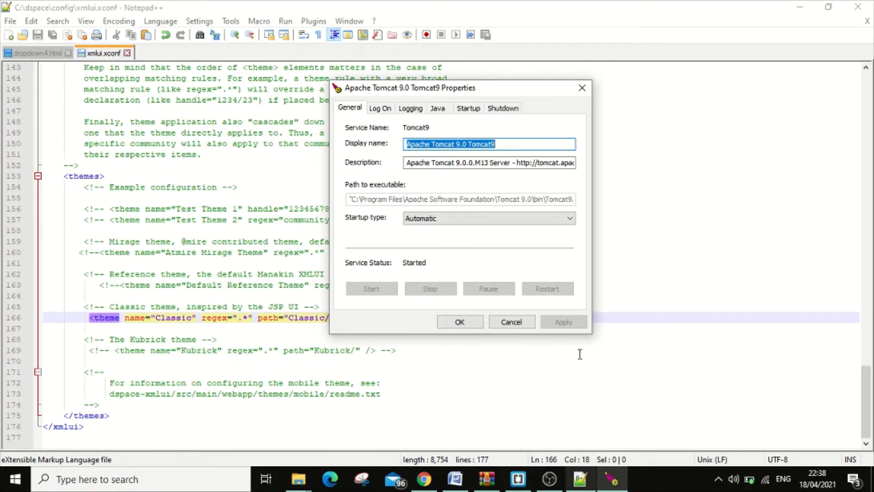
{"action": "left_click_drag", "start_coordinate": [464, 89], "coordinate": [471, 99]}
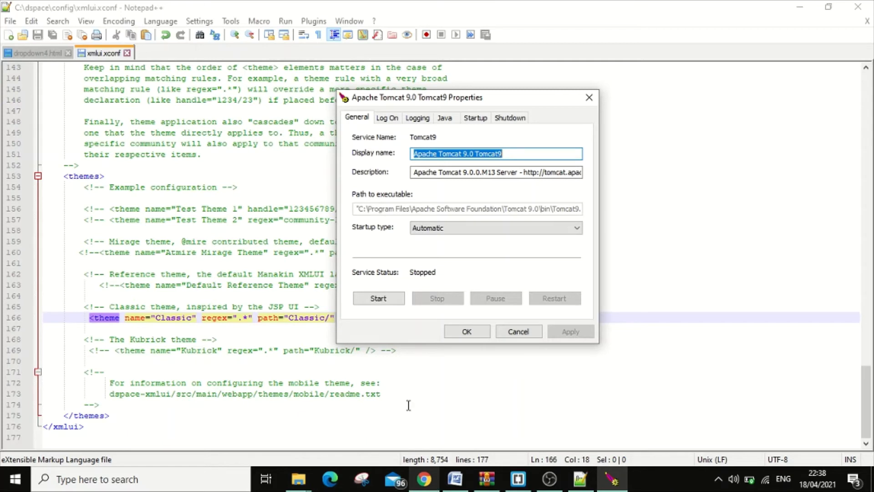
{"action": "left_click", "coordinate": [381, 302]}
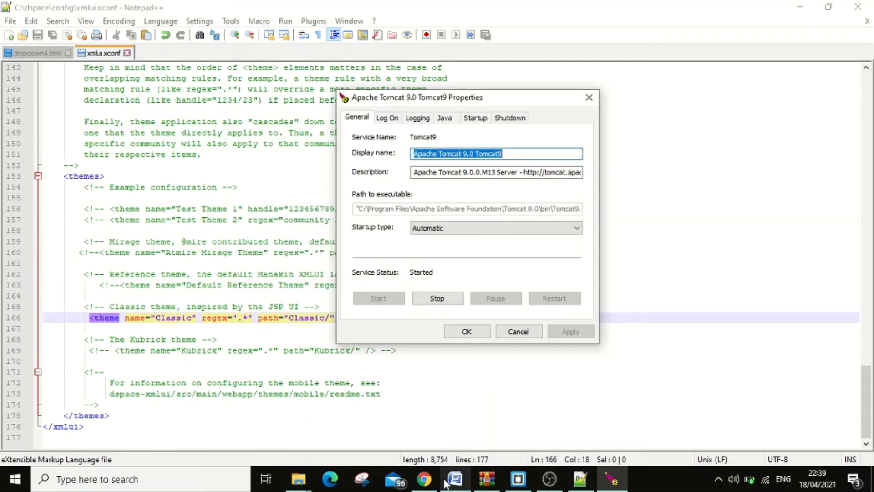
- Switch to Chrome, reload the News Paper Clippings page and examine the XMLUI home page at localhost:8080/xmlui/ in the Classic theme
{"action": "left_click", "coordinate": [424, 478]}
{"action": "left_click", "coordinate": [353, 33]}
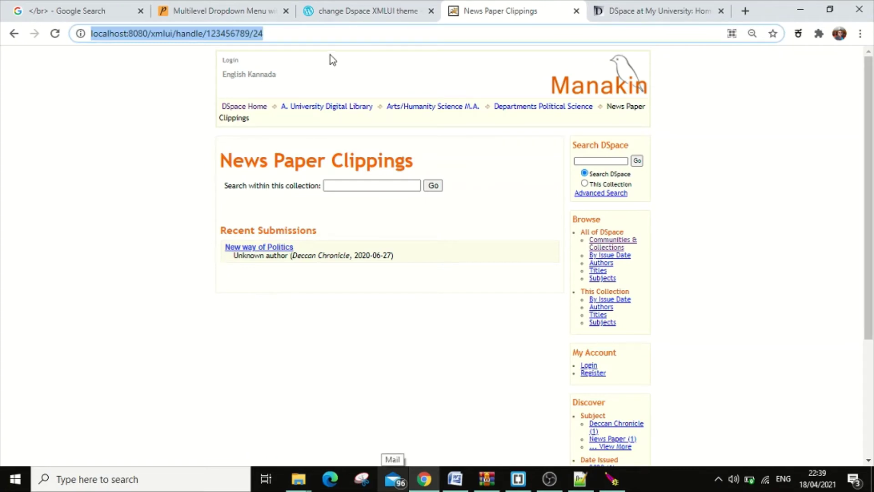
{"action": "key", "text": "Return"}
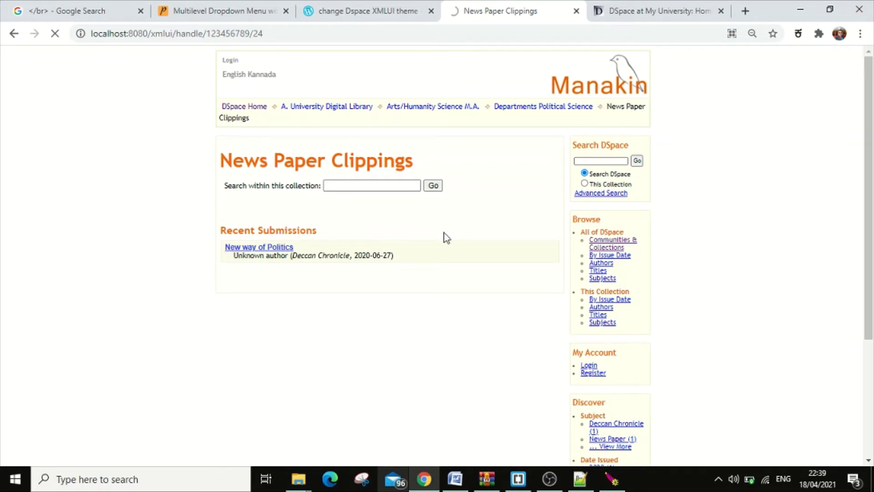
{"action": "scroll", "coordinate": [455, 218], "scroll_direction": "down", "scroll_amount": 3}
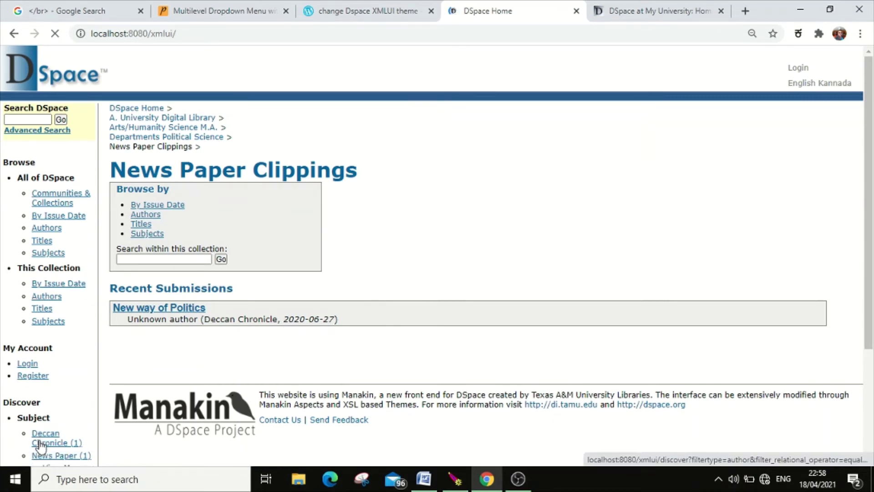
{"action": "scroll", "coordinate": [51, 396], "scroll_direction": "down", "scroll_amount": 9}
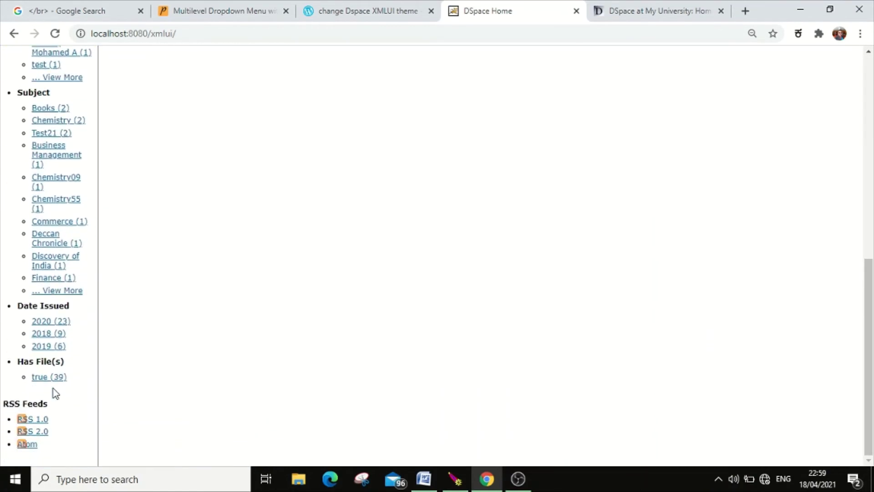
- Open the Communities & Collections list of the XMLUI site, examine it in the Classic theme and return to the home page
{"action": "scroll", "coordinate": [54, 389], "scroll_direction": "up", "scroll_amount": 9}
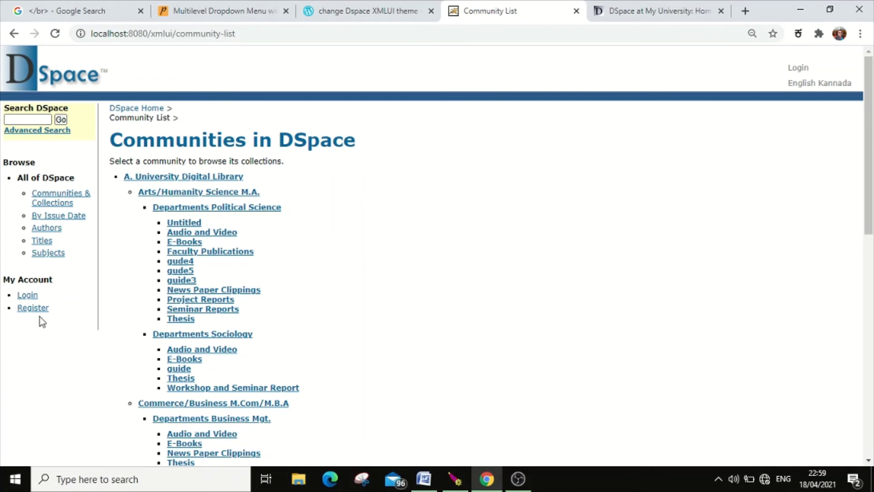
{"action": "scroll", "coordinate": [97, 315], "scroll_direction": "down", "scroll_amount": 10}
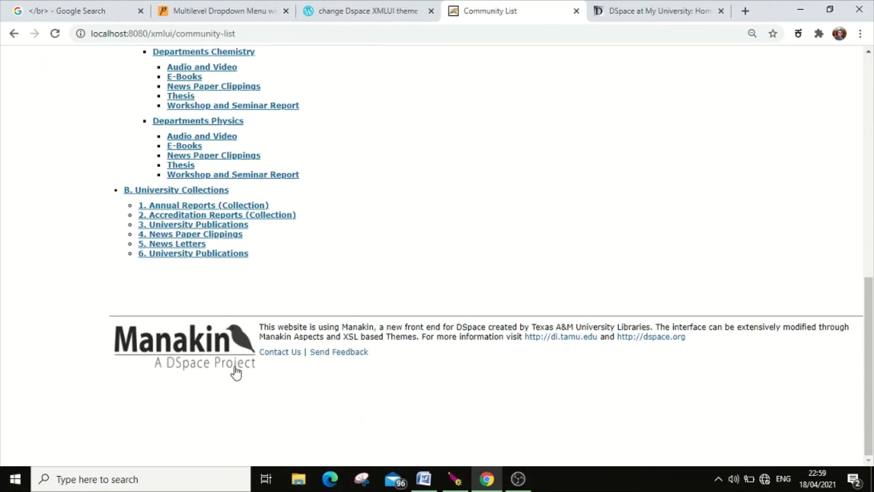
{"action": "scroll", "coordinate": [227, 359], "scroll_direction": "up", "scroll_amount": 10}
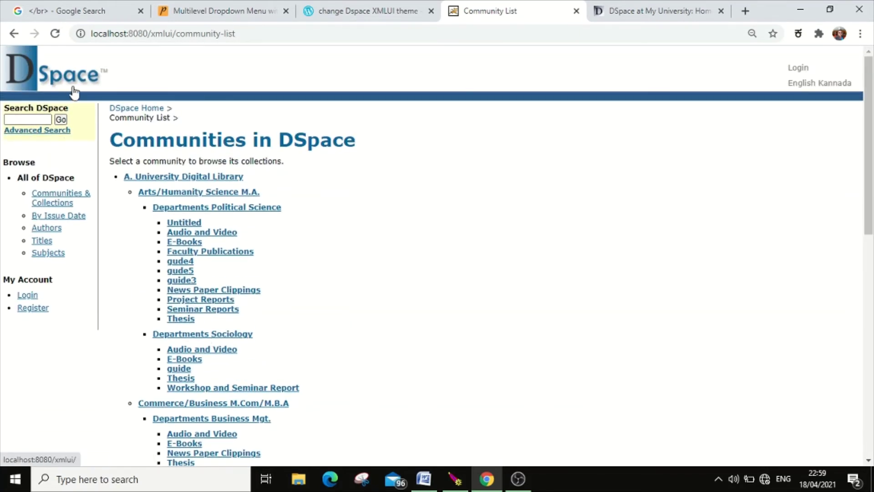
{"action": "left_click", "coordinate": [74, 91]}
{"action": "mouse_move", "coordinate": [518, 476]}
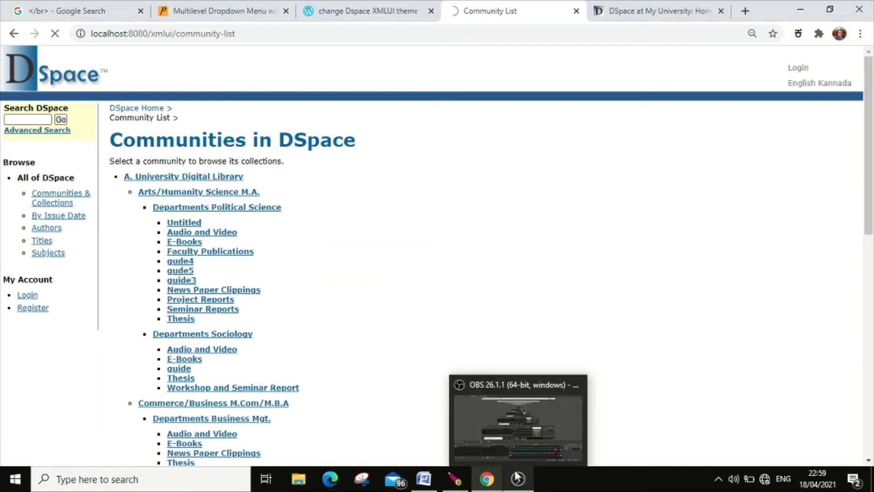
{"action": "mouse_move", "coordinate": [423, 480]}
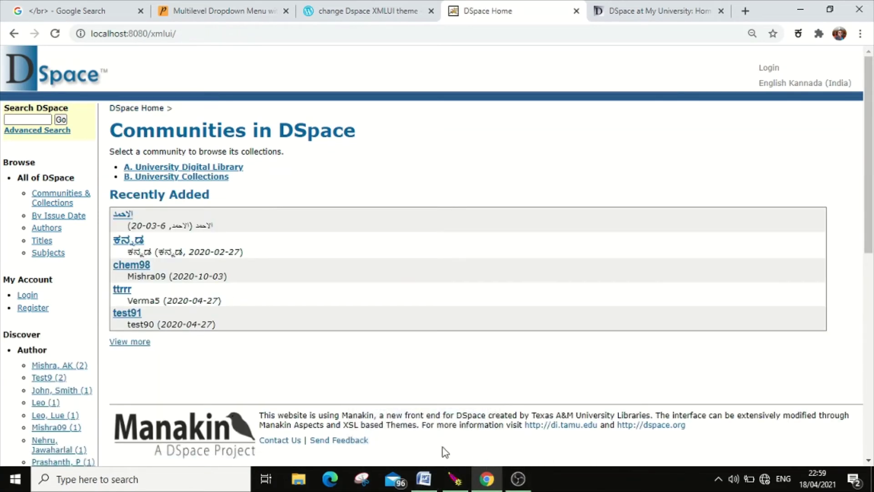
{"action": "left_click", "coordinate": [518, 478]}
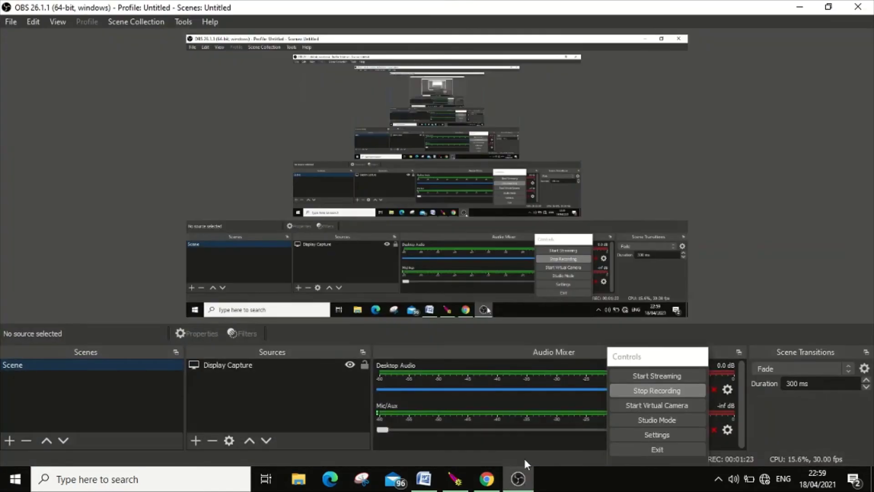
{"action": "left_click", "coordinate": [801, 7]}
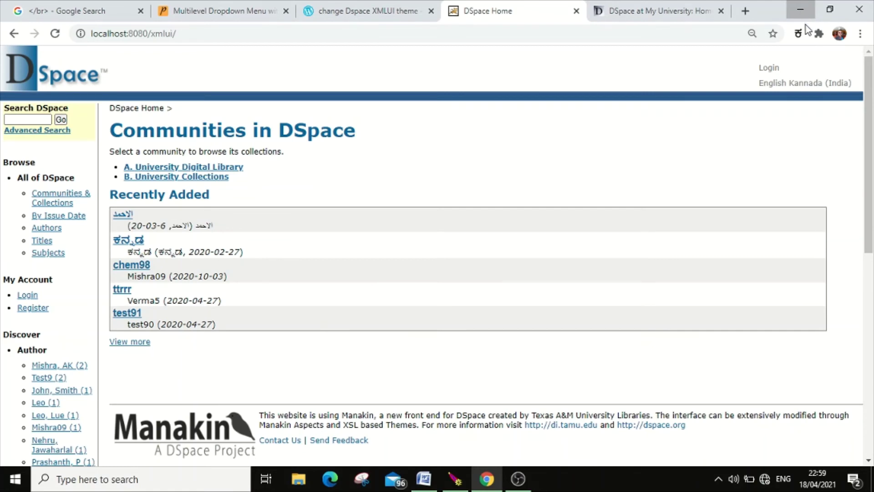
{"action": "left_click", "coordinate": [805, 9]}
{"action": "left_click", "coordinate": [36, 91]}
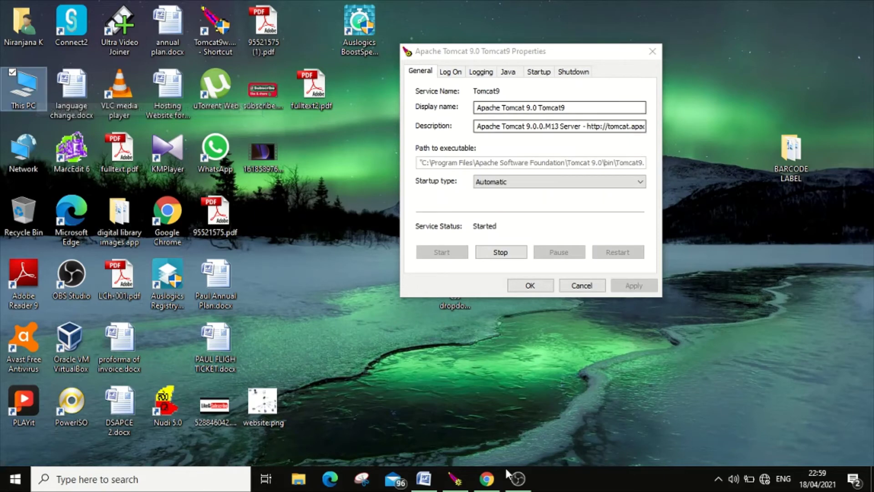
{"action": "left_click", "coordinate": [486, 479]}
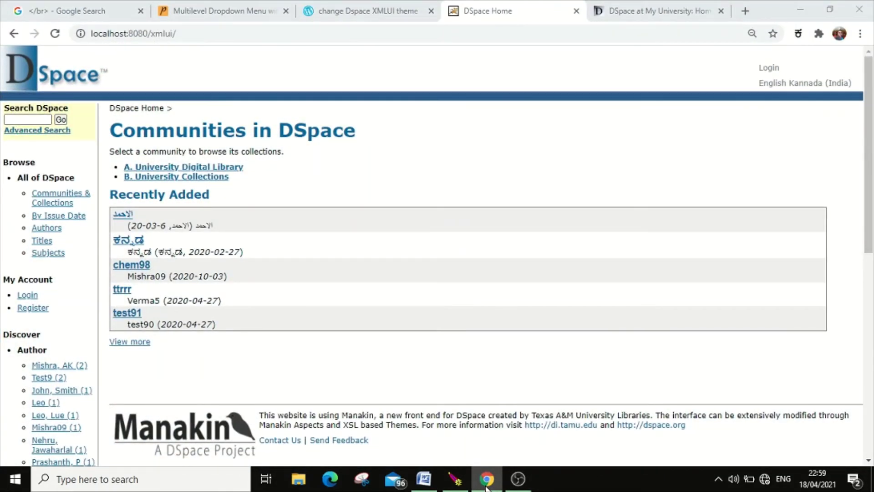
{"action": "left_click", "coordinate": [487, 486]}
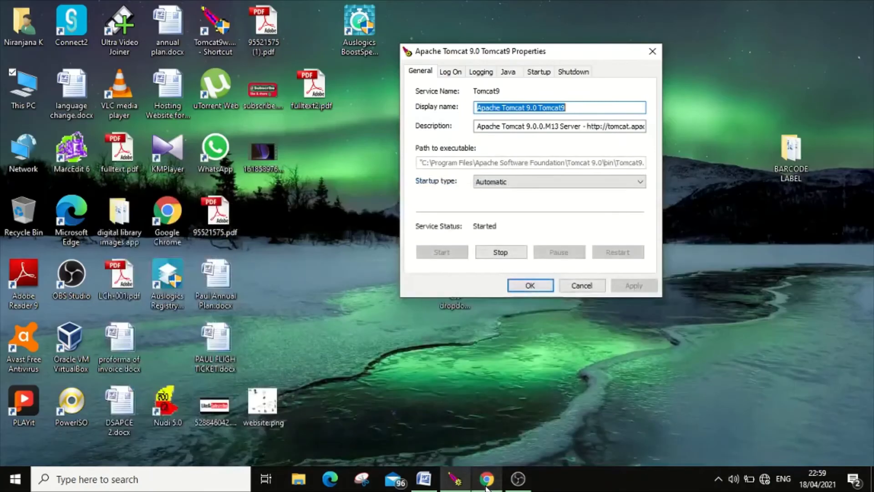
{"action": "left_click", "coordinate": [43, 76]}
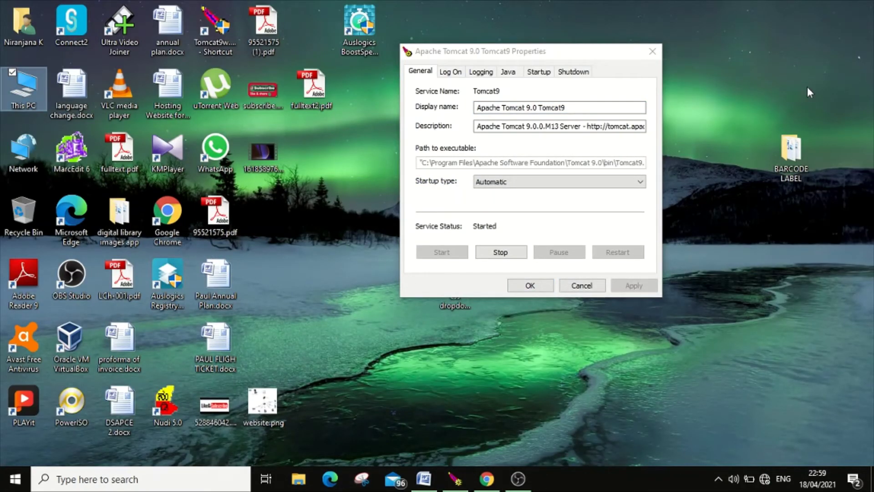
{"action": "right_click", "coordinate": [706, 84]}
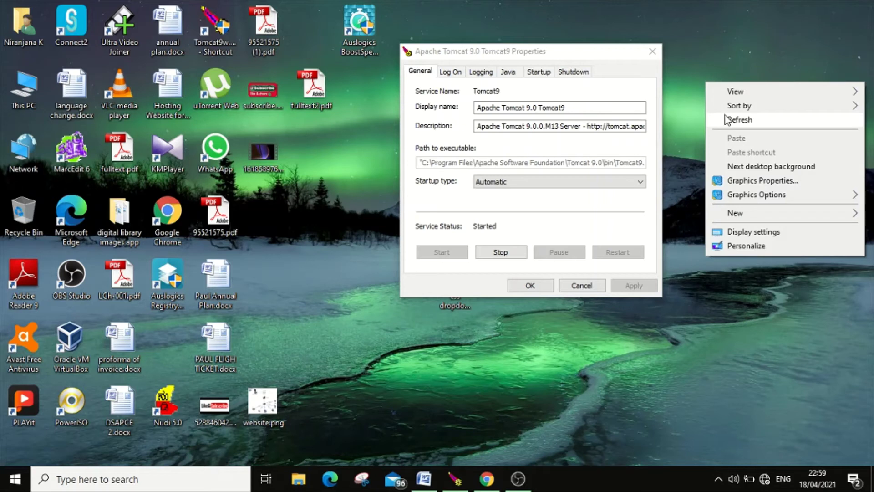
{"action": "left_click", "coordinate": [727, 121]}
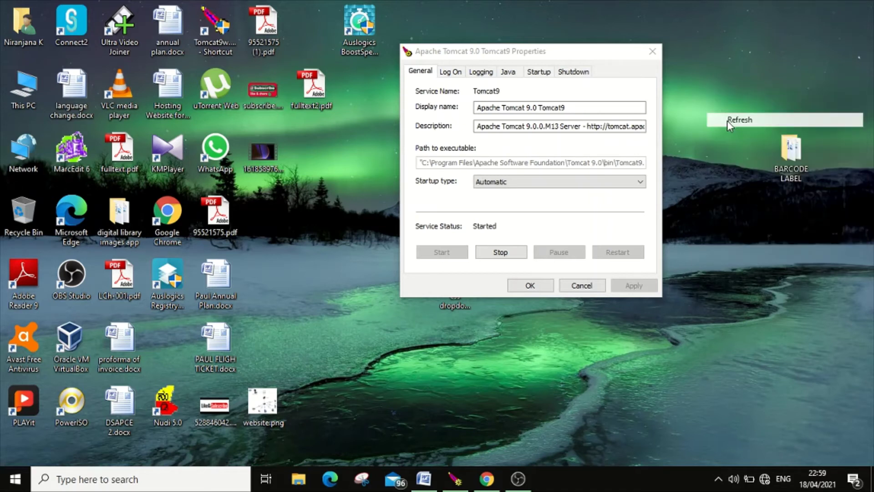
- Open File Explorer and go to the C:\dspace\config folder
{"action": "key", "text": "super+e"}
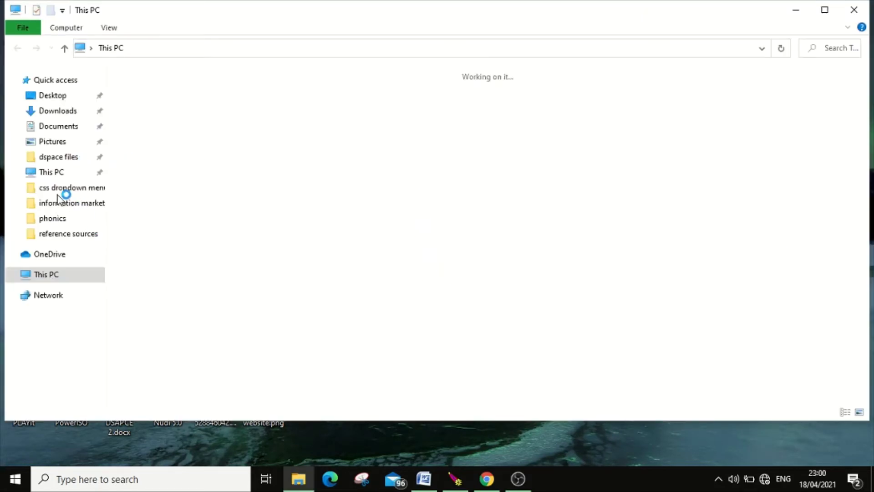
{"action": "mouse_move", "coordinate": [488, 483]}
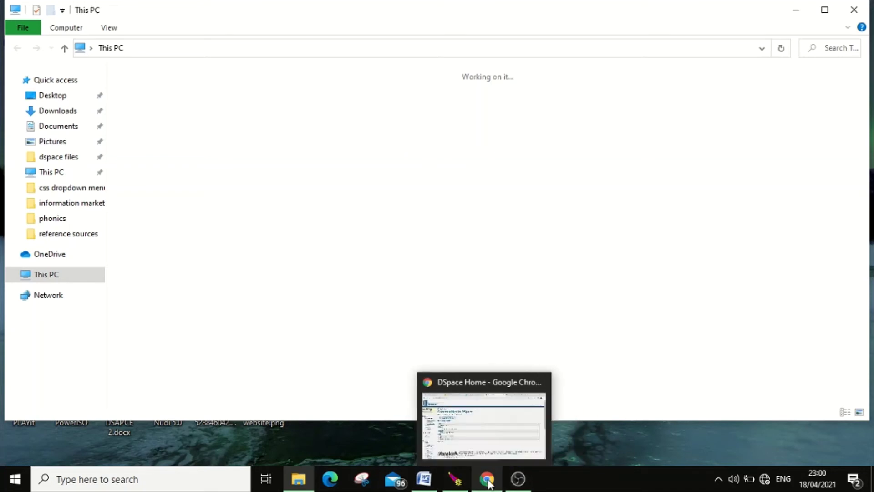
{"action": "mouse_move", "coordinate": [488, 465]}
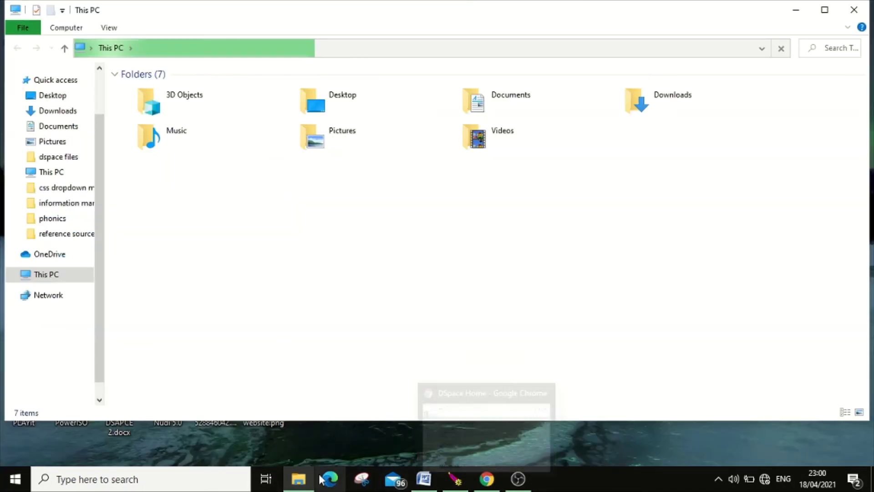
{"action": "mouse_move", "coordinate": [306, 483]}
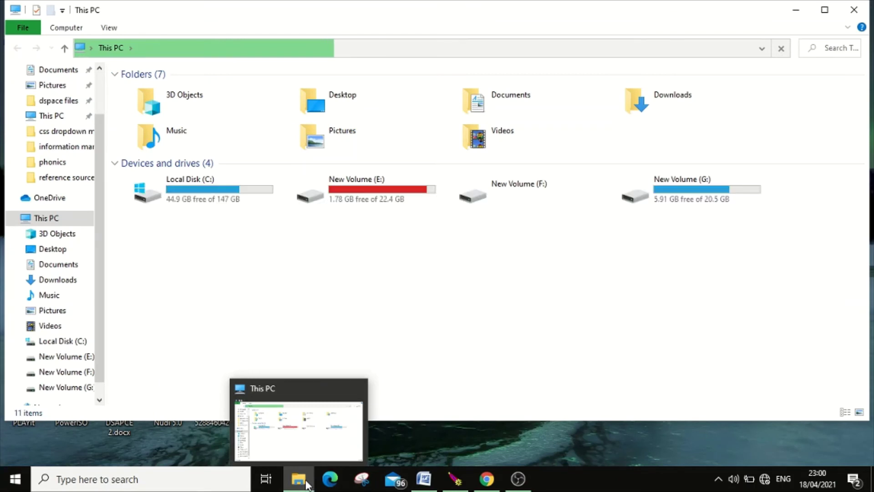
{"action": "left_click", "coordinate": [201, 199]}
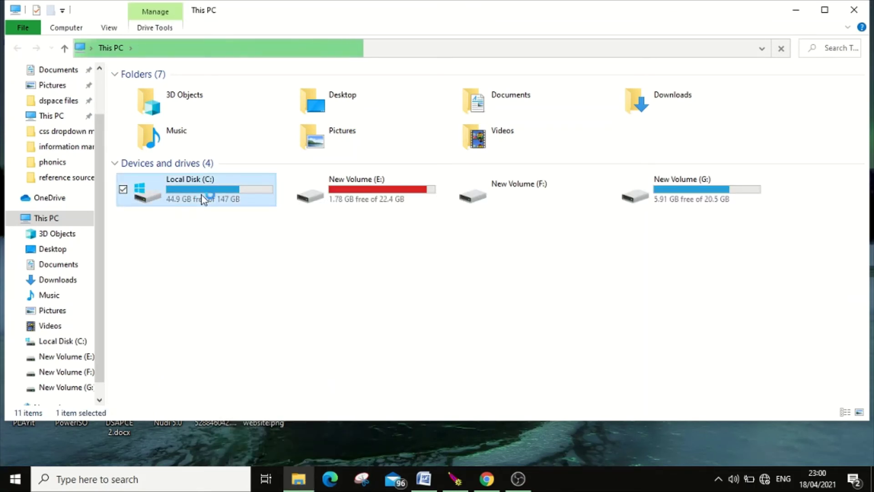
{"action": "double_click", "coordinate": [204, 199]}
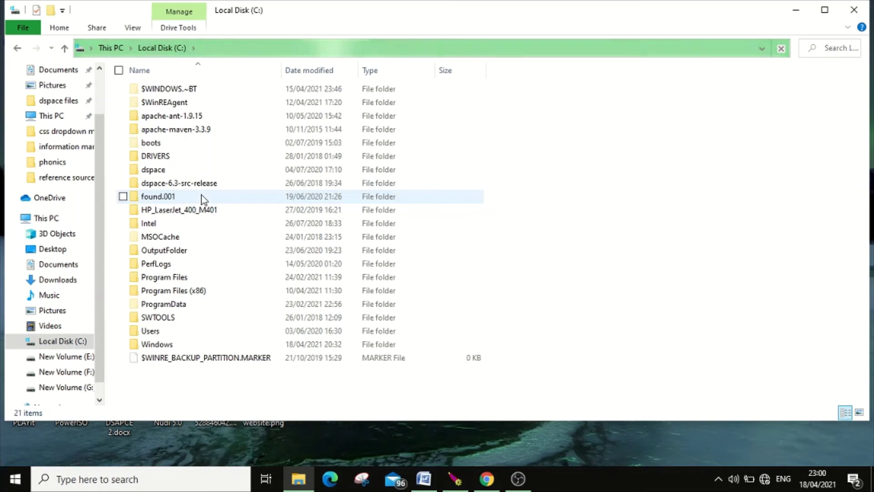
{"action": "double_click", "coordinate": [155, 172]}
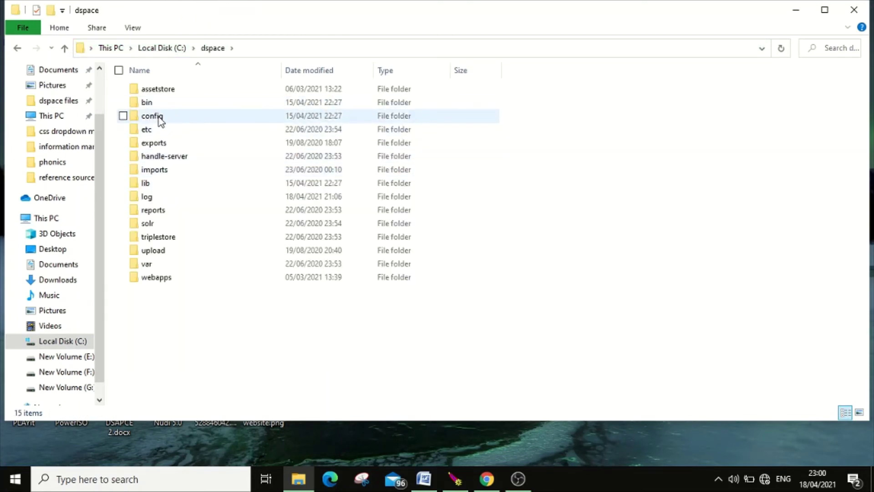
{"action": "left_click", "coordinate": [157, 126]}
{"action": "double_click", "coordinate": [156, 127]}
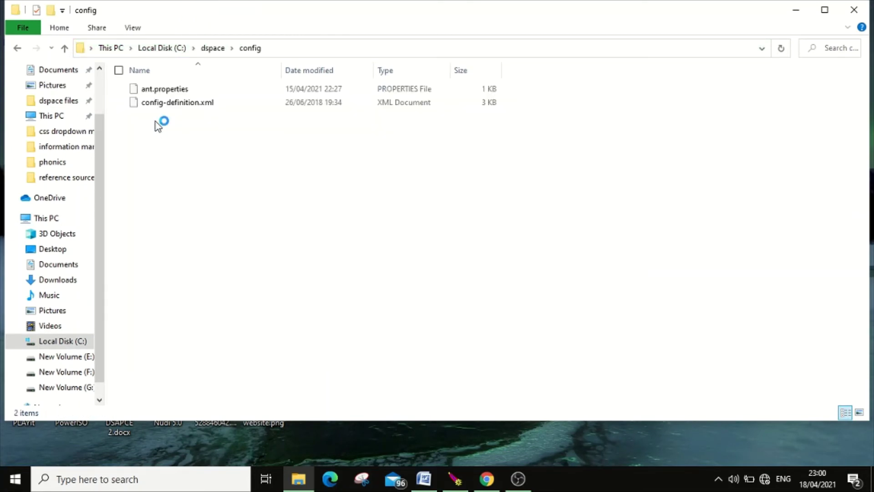
- Open xmlui.xconf from the config folder in Notepad++
{"action": "scroll", "coordinate": [151, 319], "scroll_direction": "down", "scroll_amount": 7}
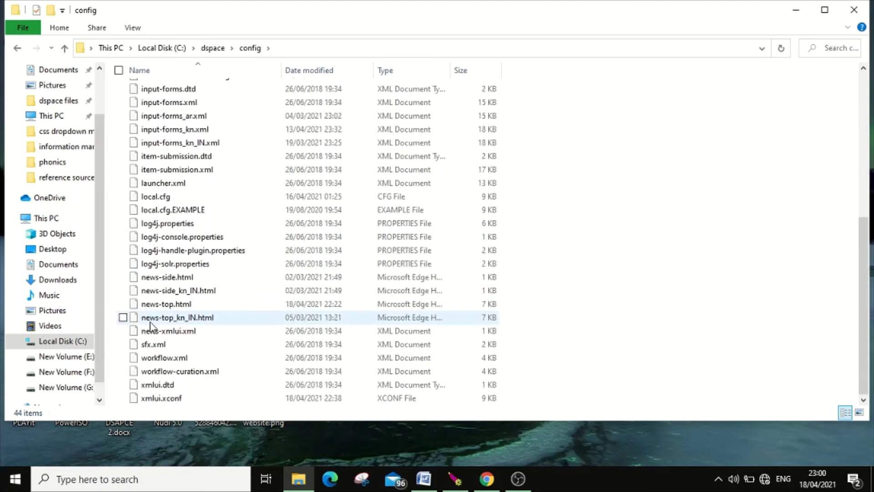
{"action": "double_click", "coordinate": [158, 399]}
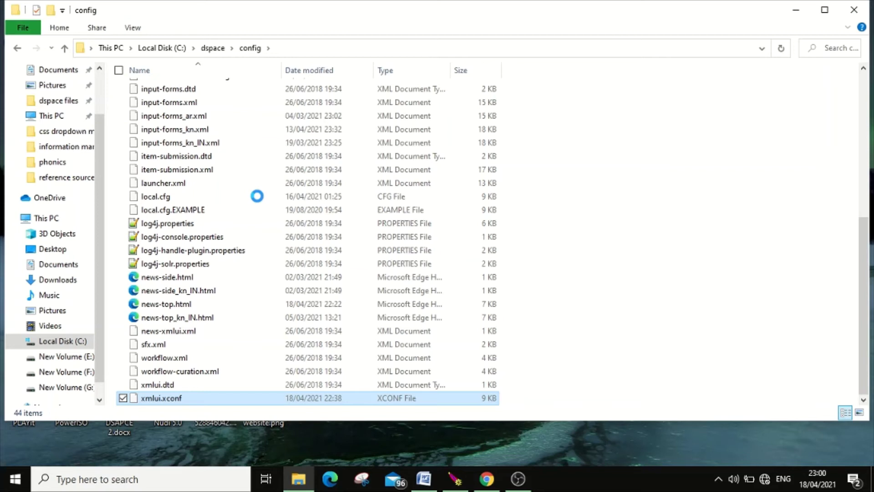
{"action": "key", "text": "shift+F10"}
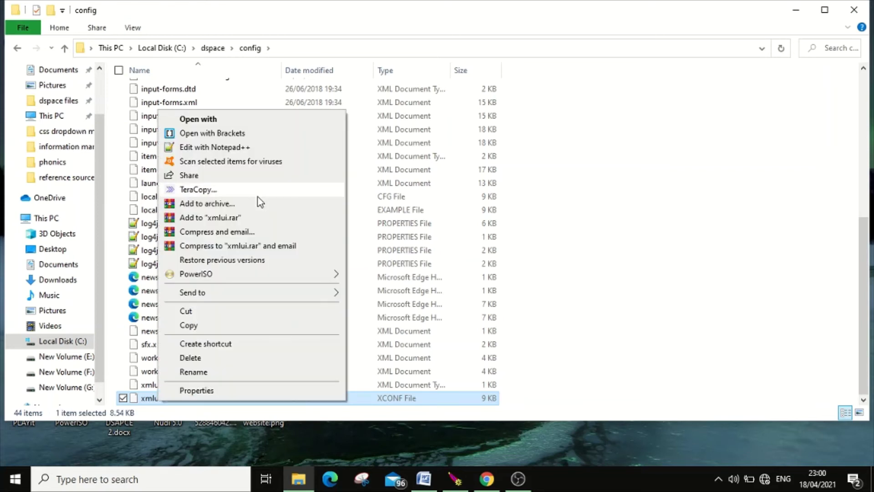
{"action": "left_click", "coordinate": [228, 150]}
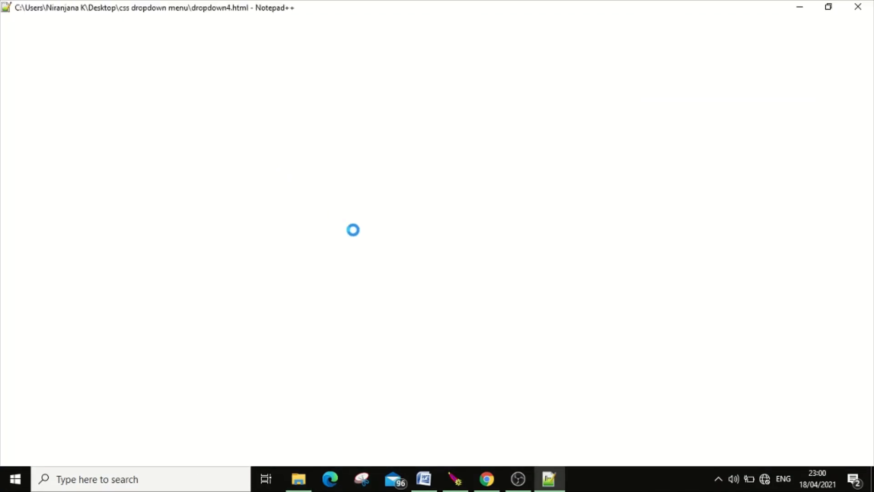
- Move the opening comment marker <!-- from the Kubrick theme line to the start of the Classic theme line
{"action": "left_click", "coordinate": [213, 372]}
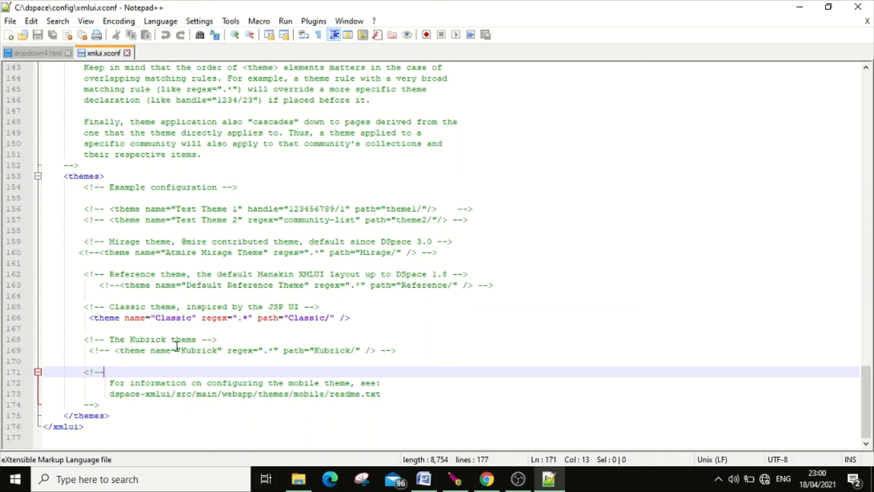
{"action": "left_click_drag", "start_coordinate": [109, 351], "coordinate": [89, 351]}
{"action": "key", "text": "ctrl+c"}
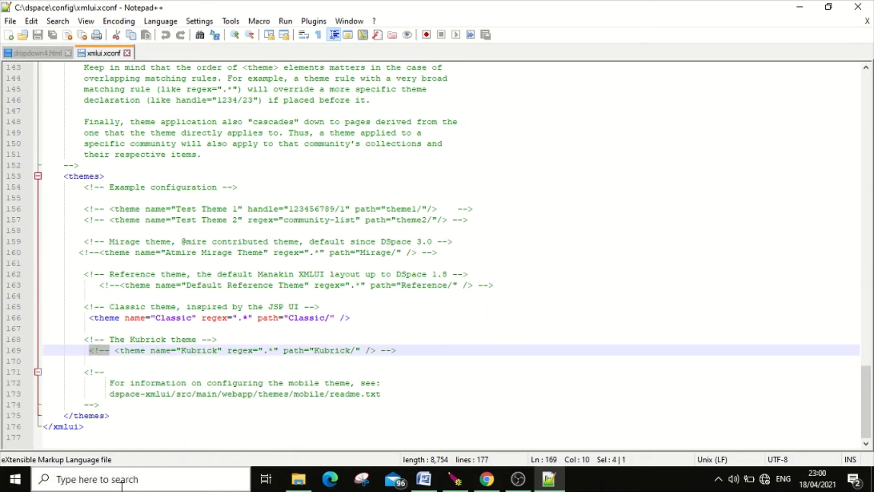
{"action": "key", "text": "Delete"}
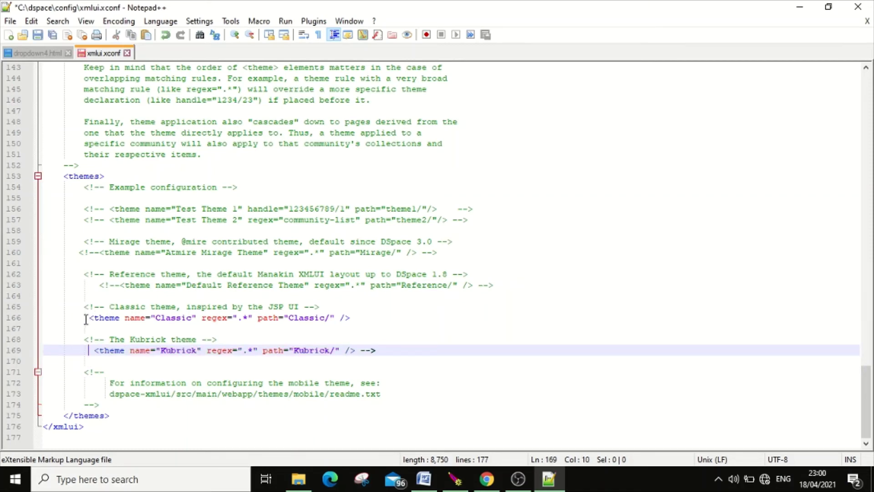
{"action": "left_click", "coordinate": [89, 319]}
{"action": "key", "text": "ctrl+v"}
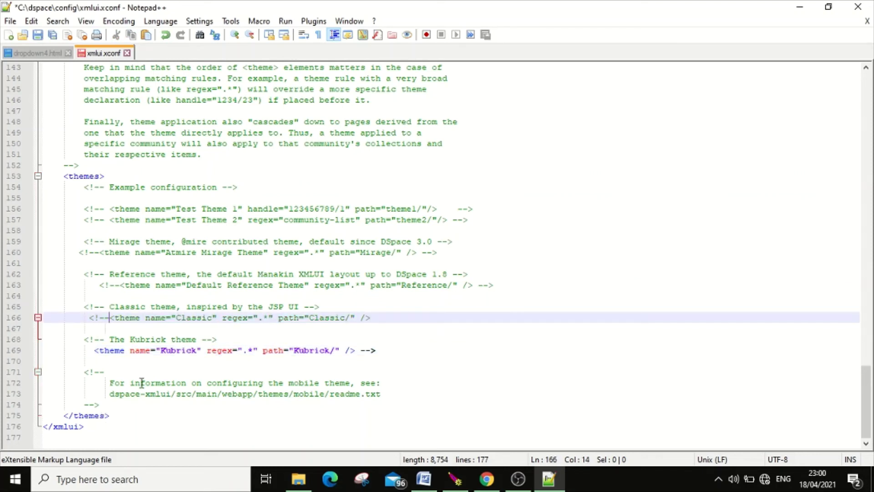
- Move the closing comment marker --> from the Kubrick theme line to the end of the Classic theme line and save xmlui.xconf
{"action": "left_click_drag", "start_coordinate": [378, 350], "coordinate": [360, 349]}
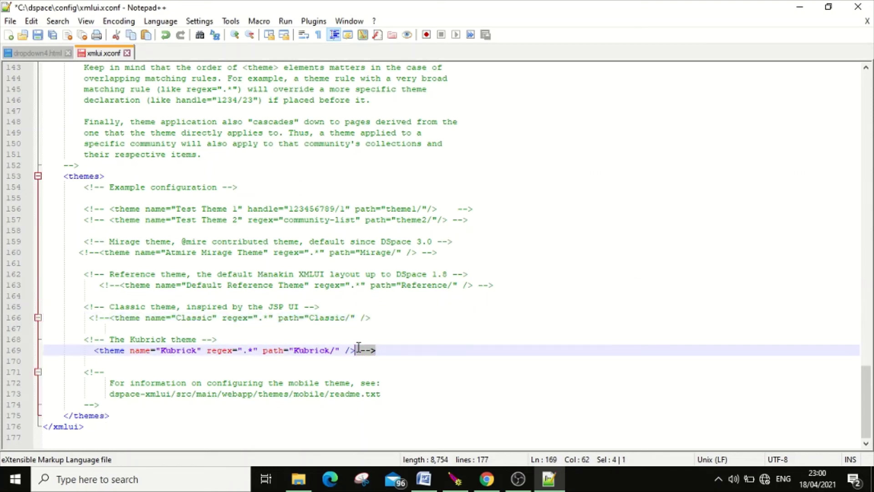
{"action": "key", "text": "ctrl+x"}
{"action": "left_click", "coordinate": [381, 317]}
{"action": "key", "text": "ctrl+v"}
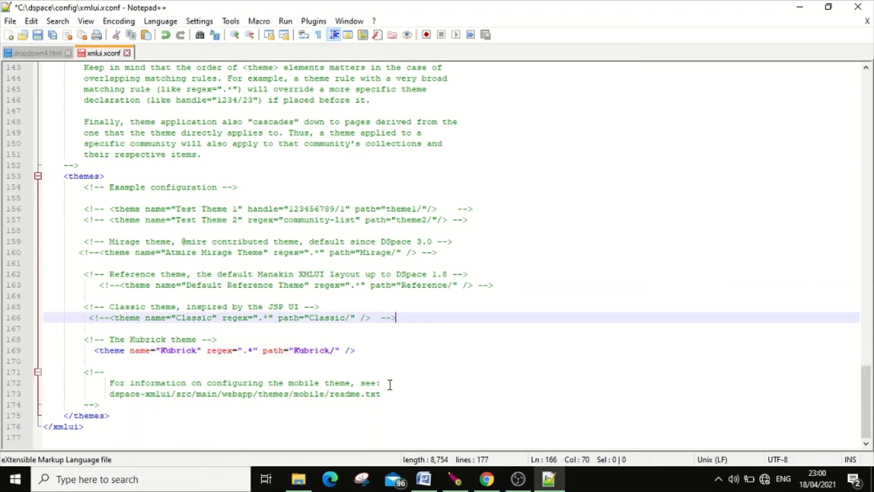
{"action": "left_click", "coordinate": [372, 353]}
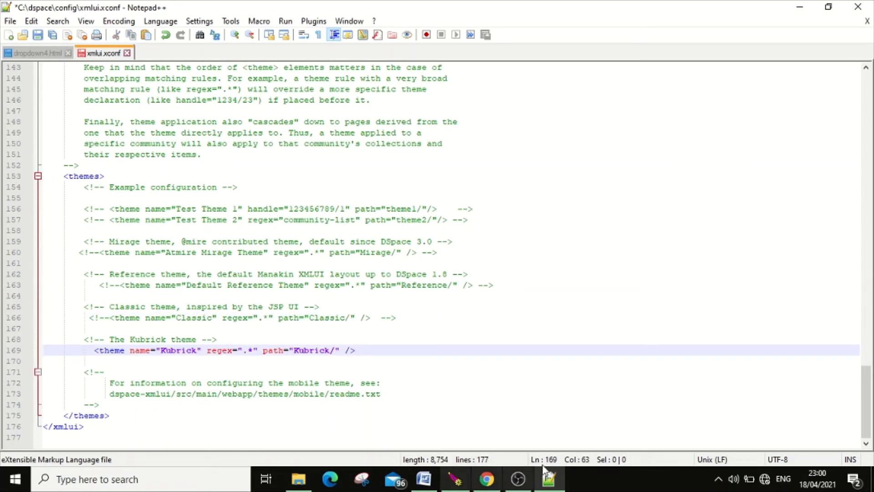
{"action": "mouse_move", "coordinate": [457, 486]}
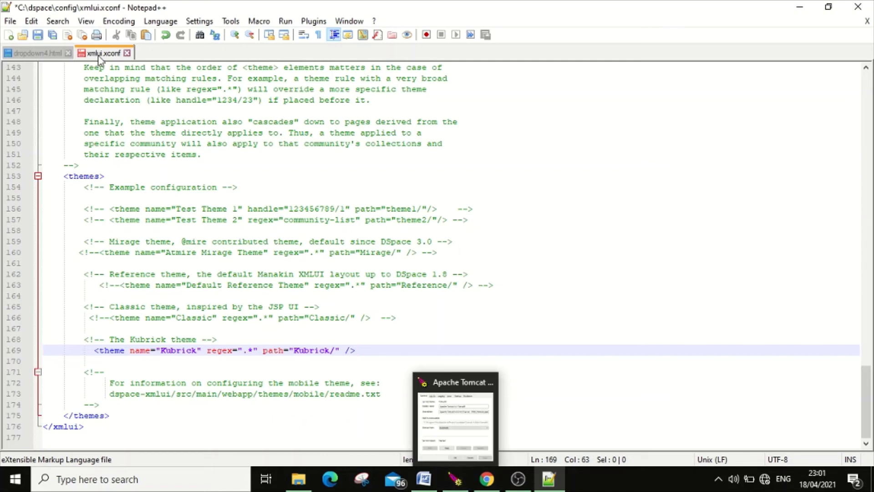
{"action": "left_click", "coordinate": [11, 21]}
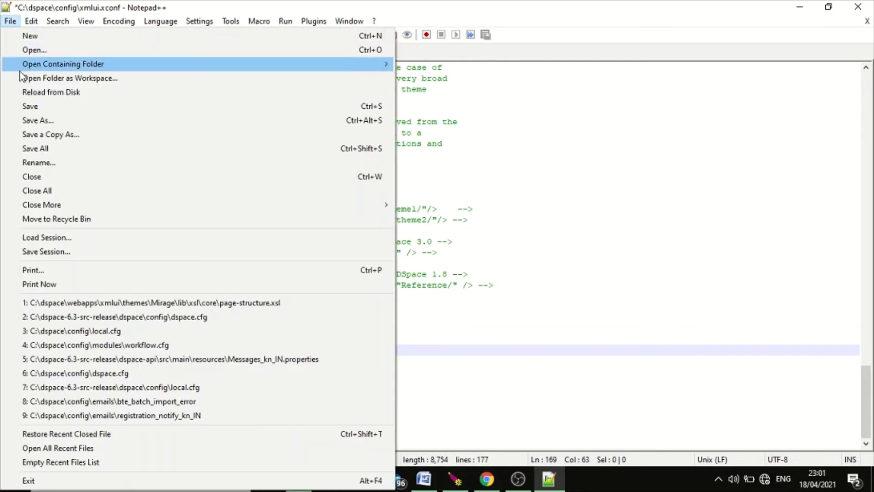
{"action": "left_click", "coordinate": [30, 106]}
{"action": "mouse_move", "coordinate": [484, 486]}
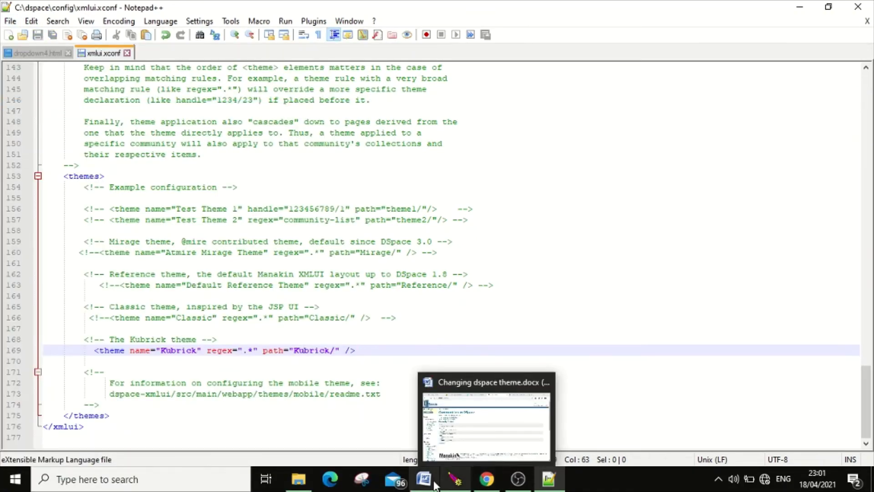
- Restart the Apache Tomcat service and reload localhost:8080/xmlui in Chrome to check the Kubrick theme on the DSpace home page
{"action": "left_click", "coordinate": [455, 479]}
{"action": "left_click", "coordinate": [501, 252]}
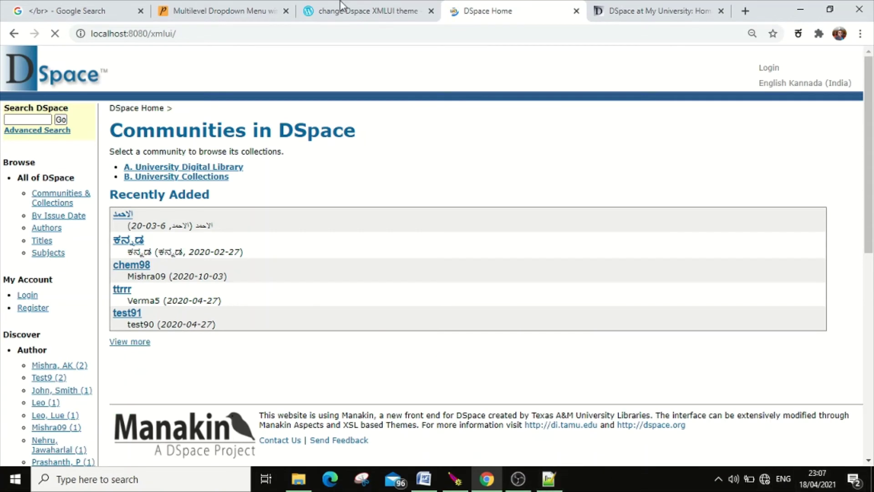
{"action": "scroll", "coordinate": [500, 282], "scroll_direction": "down", "scroll_amount": 15}
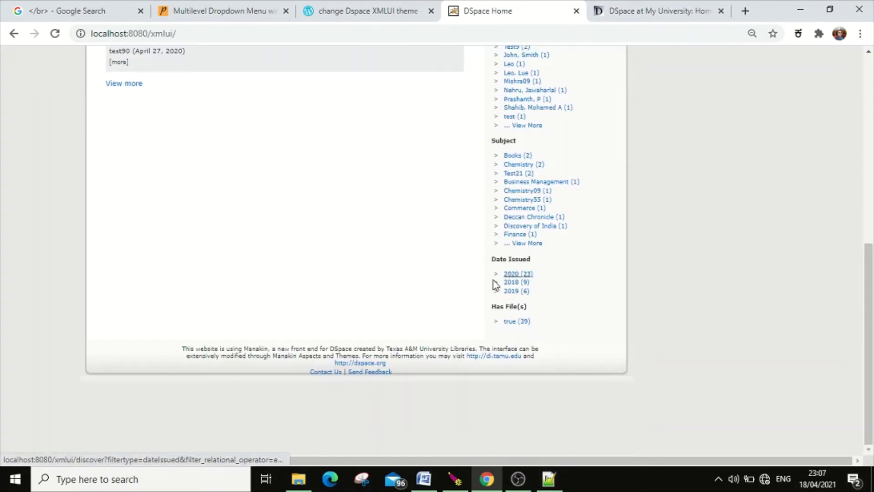
{"action": "scroll", "coordinate": [483, 282], "scroll_direction": "up", "scroll_amount": 15}
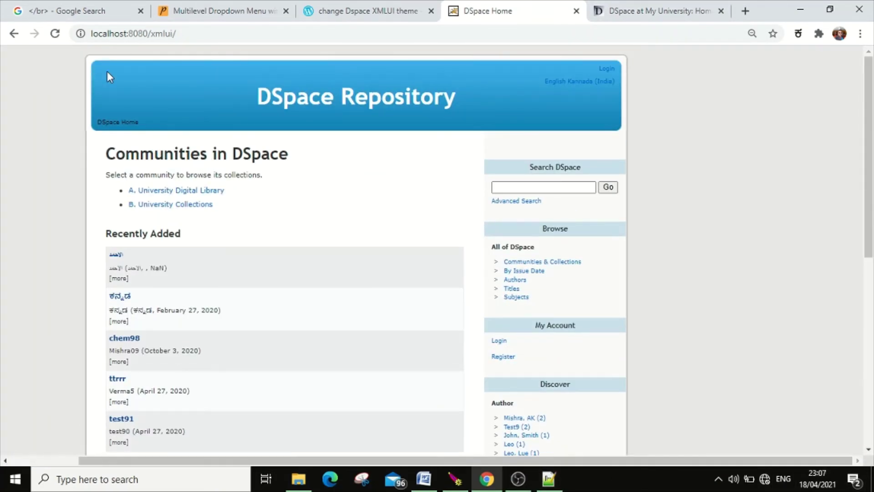
- Open the Communities & Collections page and examine how its community list looks in the Kubrick theme
{"action": "left_click", "coordinate": [526, 263]}
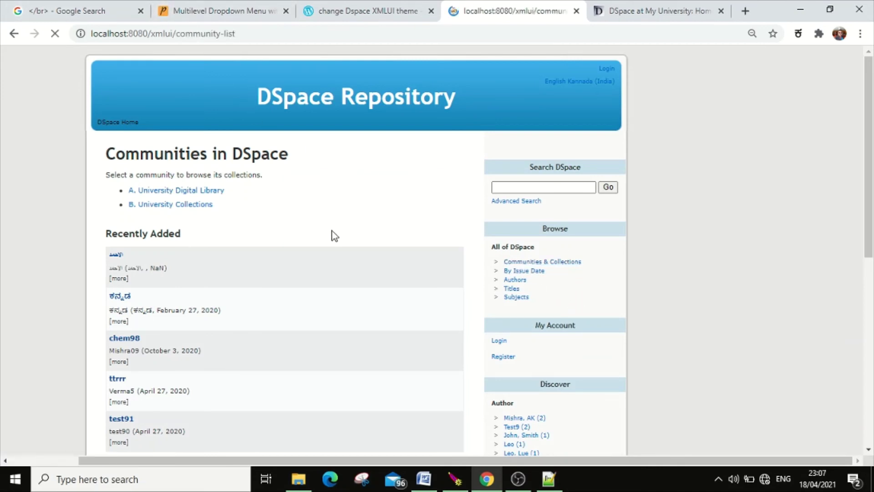
{"action": "scroll", "coordinate": [300, 248], "scroll_direction": "down", "scroll_amount": 15}
{"action": "scroll", "coordinate": [378, 353], "scroll_direction": "up", "scroll_amount": 7}
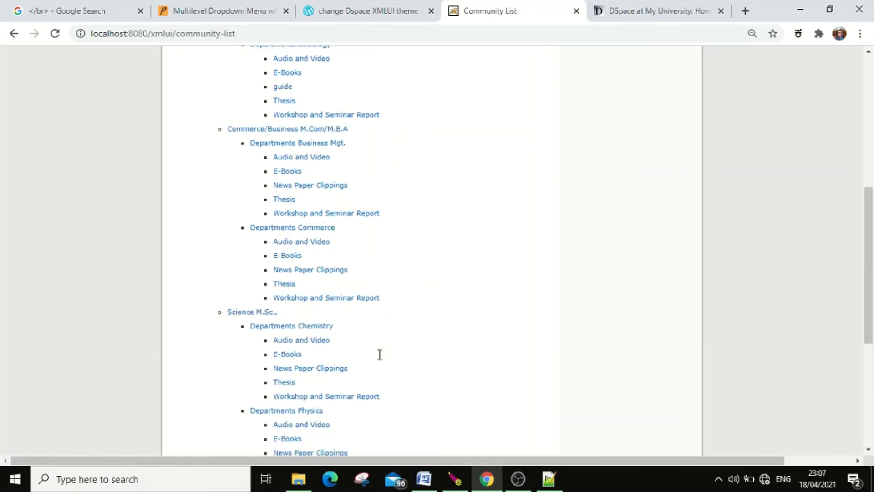
{"action": "scroll", "coordinate": [411, 351], "scroll_direction": "down", "scroll_amount": 7}
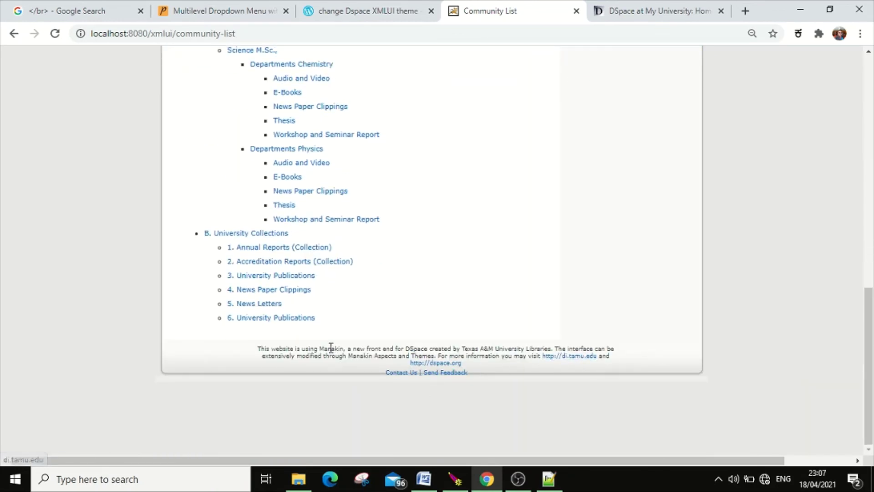
{"action": "scroll", "coordinate": [330, 344], "scroll_direction": "up", "scroll_amount": 15}
- Switch to the Word notes, highlight the Kubrick Theme entry in the theme list, and return to the browser
{"action": "left_click", "coordinate": [423, 478]}
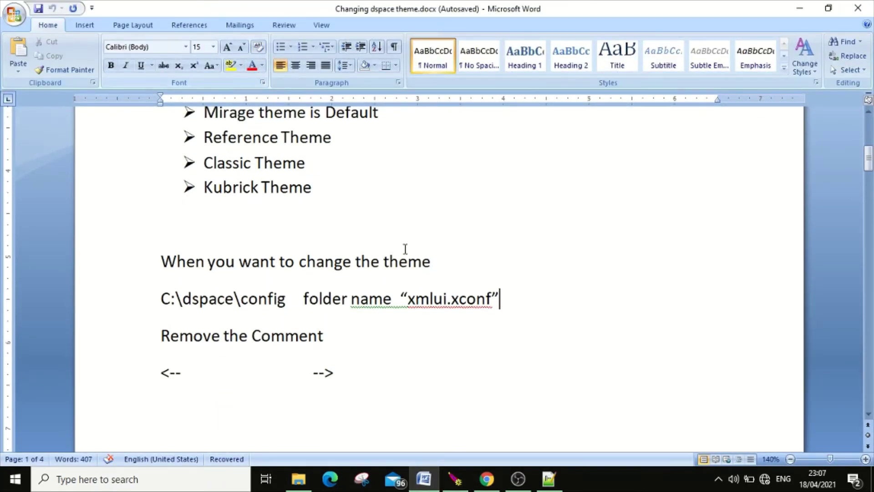
{"action": "left_click_drag", "start_coordinate": [322, 189], "coordinate": [176, 180]}
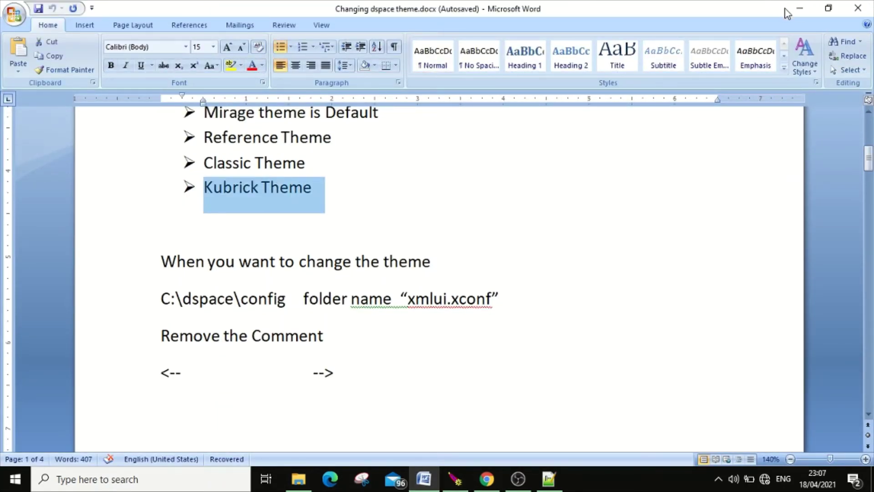
{"action": "left_click", "coordinate": [800, 7]}
- Look through the community list again, then go back to the DSpace home page and examine its full layout
{"action": "scroll", "coordinate": [394, 229], "scroll_direction": "down", "scroll_amount": 13}
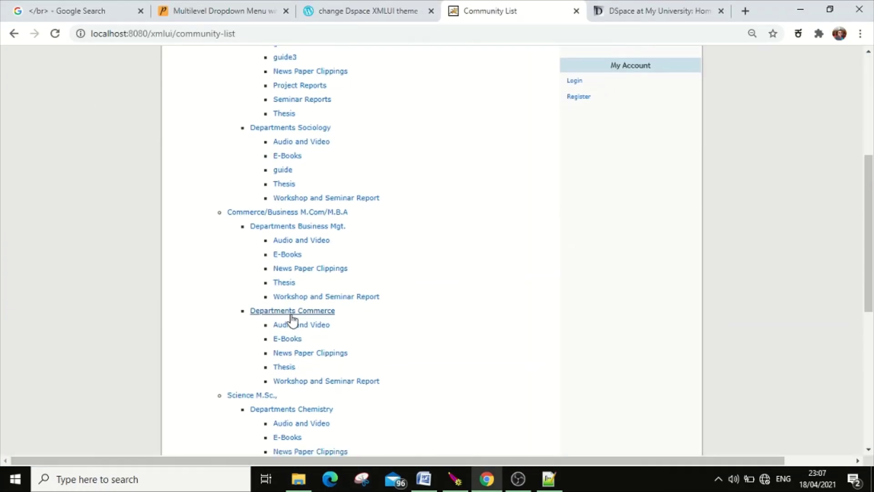
{"action": "scroll", "coordinate": [258, 323], "scroll_direction": "up", "scroll_amount": 15}
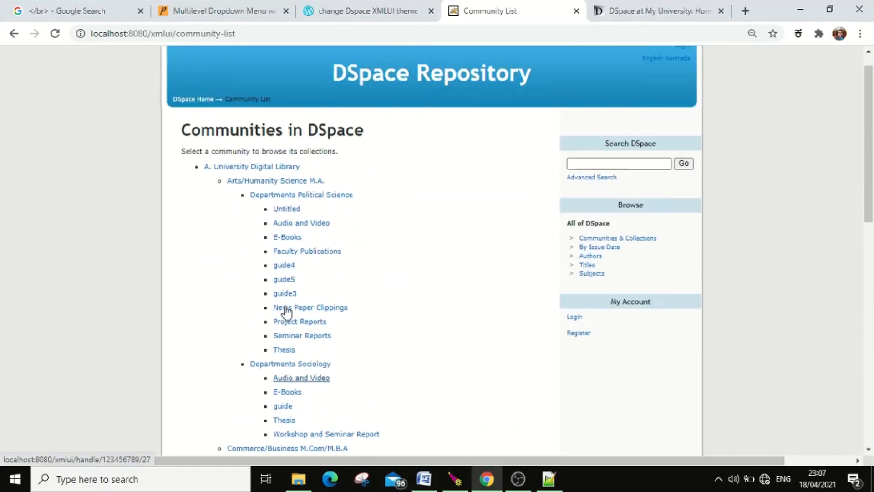
{"action": "left_click", "coordinate": [185, 131]}
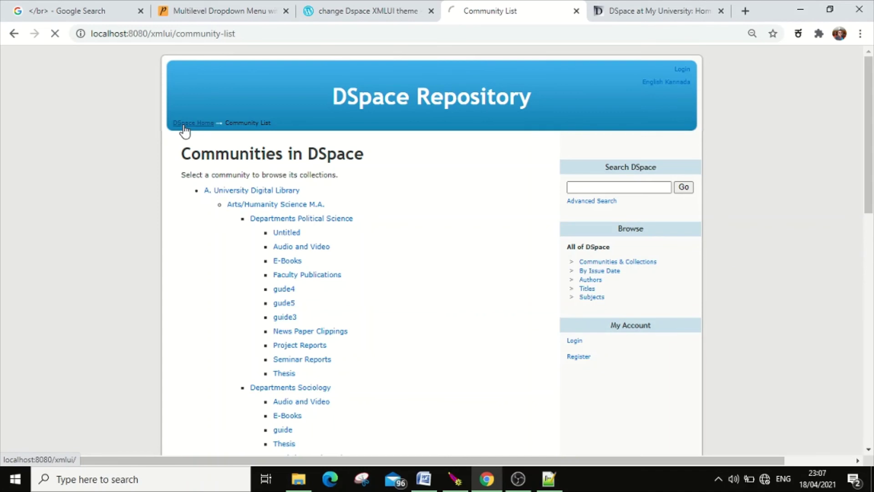
{"action": "scroll", "coordinate": [504, 289], "scroll_direction": "down", "scroll_amount": 12}
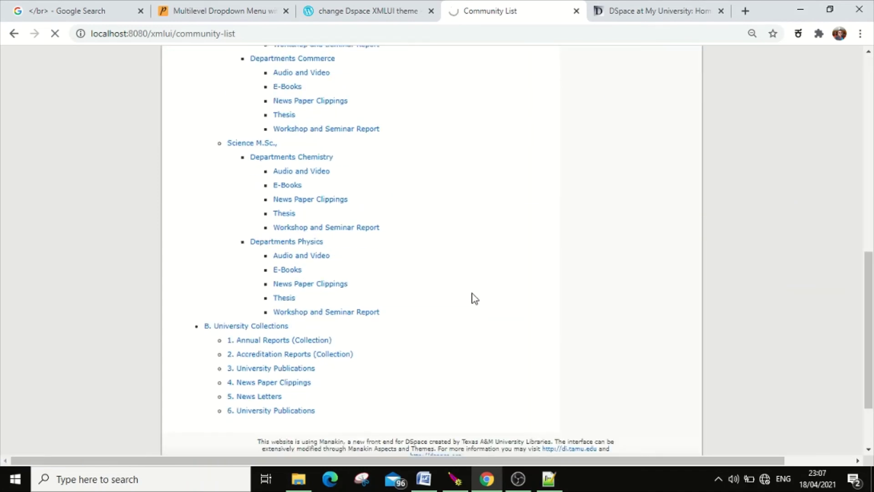
{"action": "scroll", "coordinate": [472, 296], "scroll_direction": "up", "scroll_amount": 10}
{"action": "scroll", "coordinate": [306, 311], "scroll_direction": "up", "scroll_amount": 3}
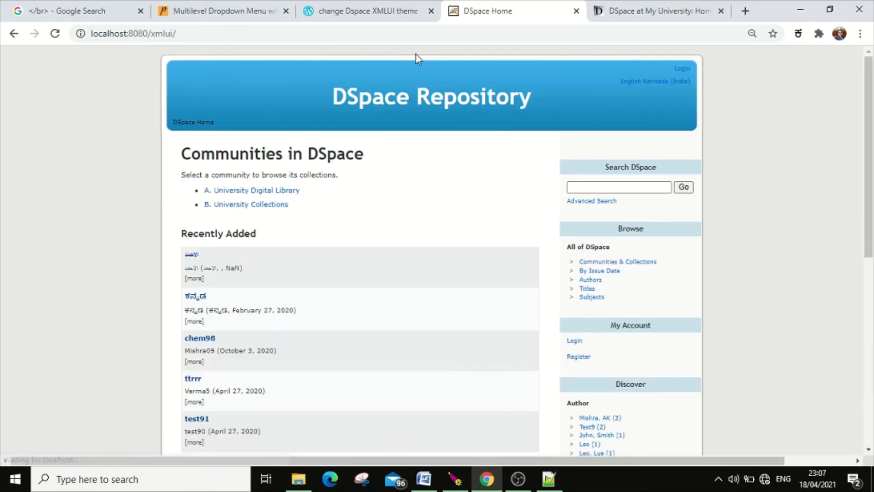
{"action": "scroll", "coordinate": [273, 221], "scroll_direction": "down", "scroll_amount": 15}
{"action": "scroll", "coordinate": [551, 357], "scroll_direction": "up", "scroll_amount": 15}
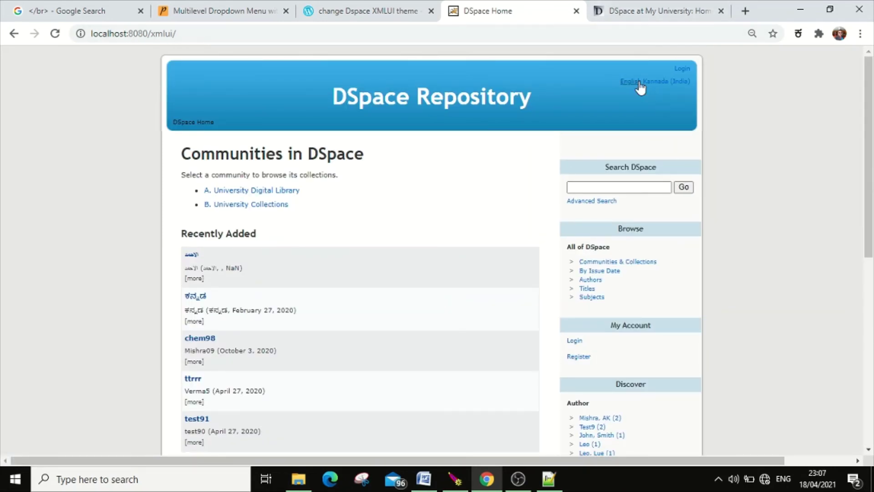
- Open the DSpace login page to examine its sign-in form and layout, then return to the home page
{"action": "left_click", "coordinate": [681, 69]}
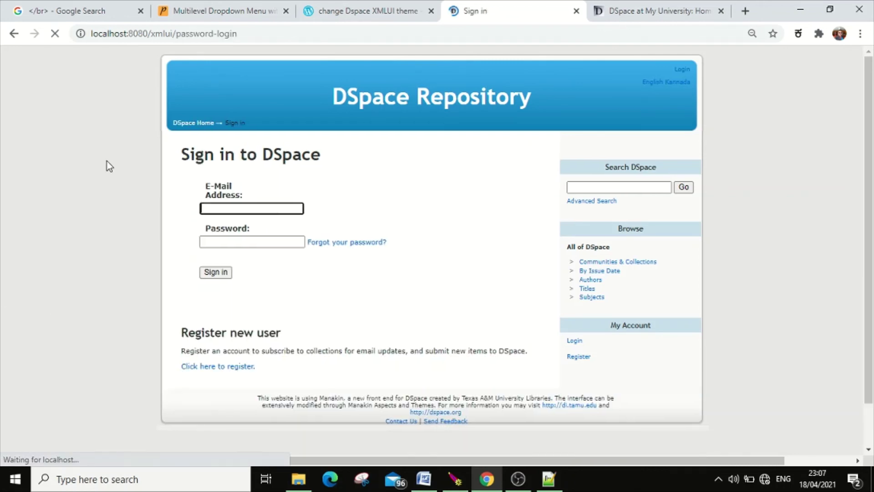
{"action": "scroll", "coordinate": [350, 273], "scroll_direction": "down", "scroll_amount": 2}
{"action": "scroll", "coordinate": [345, 294], "scroll_direction": "up", "scroll_amount": 2}
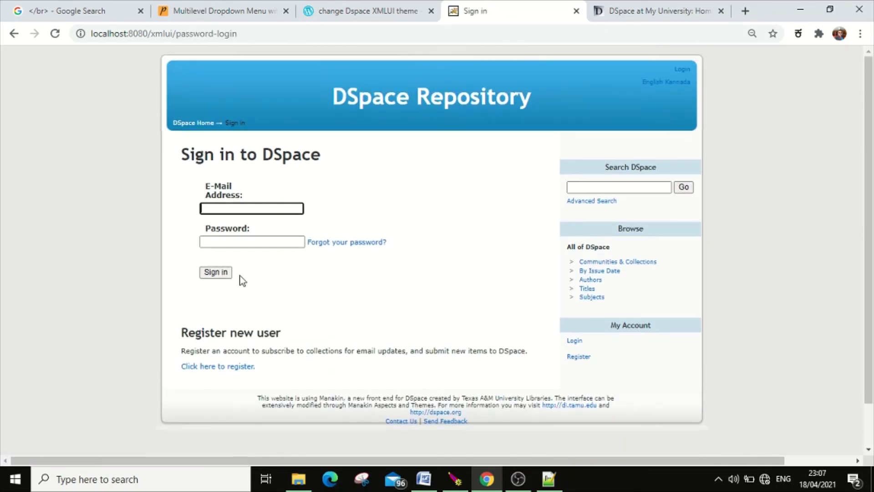
{"action": "scroll", "coordinate": [283, 292], "scroll_direction": "down", "scroll_amount": 1}
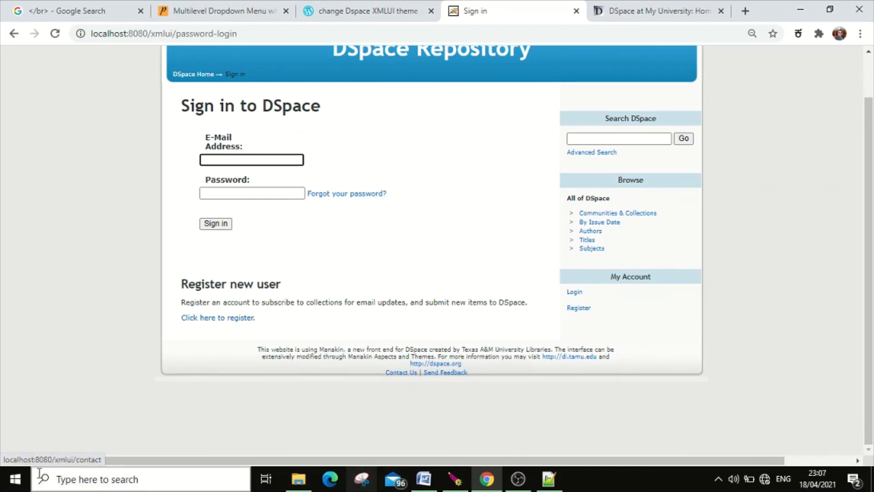
{"action": "scroll", "coordinate": [258, 267], "scroll_direction": "up", "scroll_amount": 1}
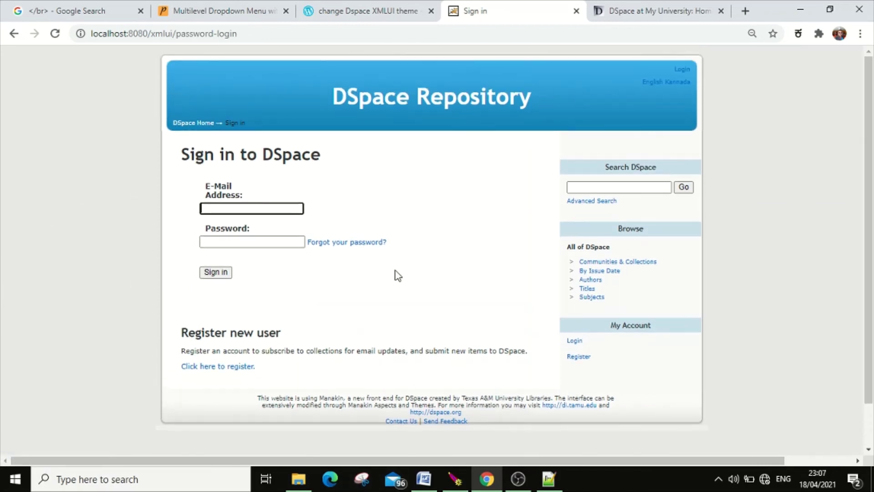
{"action": "left_click", "coordinate": [14, 33]}
{"action": "scroll", "coordinate": [401, 287], "scroll_direction": "down", "scroll_amount": 7}
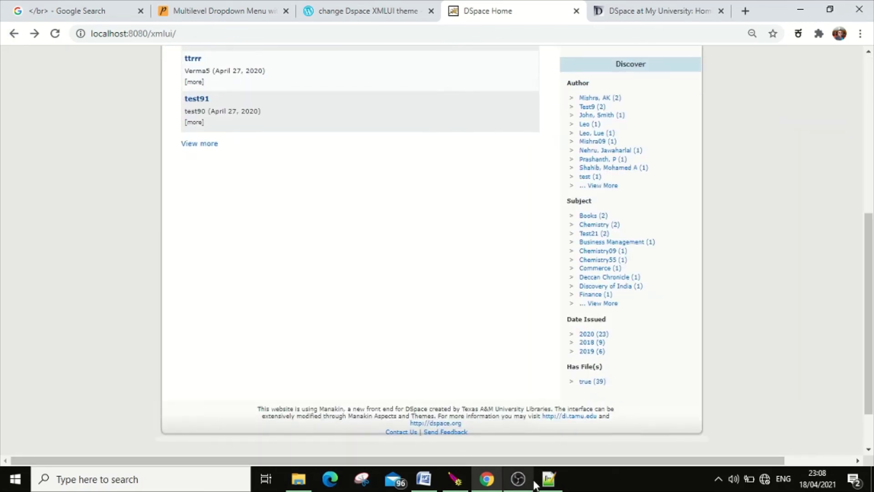
- Switch to the Word notes and review the Remove the Comment instruction and its comment markers
{"action": "left_click", "coordinate": [424, 478]}
{"action": "scroll", "coordinate": [373, 357], "scroll_direction": "down", "scroll_amount": 3}
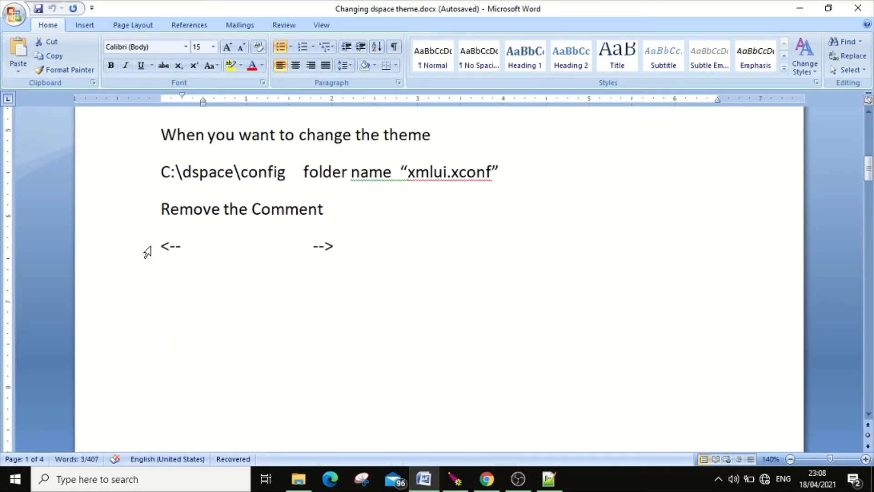
{"action": "left_click", "coordinate": [144, 249]}
{"action": "left_click", "coordinate": [305, 246]}
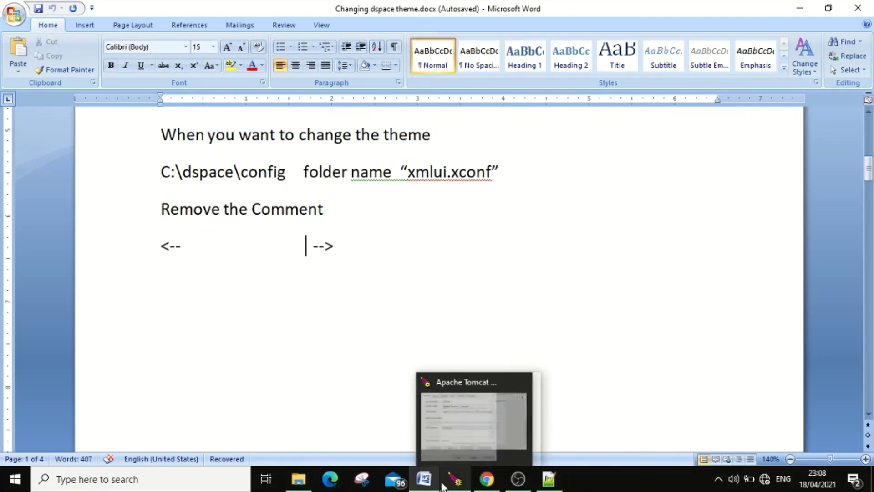
- Switch to xmlui.xconf in Notepad++ and review the commented theme lines and the aspects section above them
{"action": "left_click", "coordinate": [551, 485]}
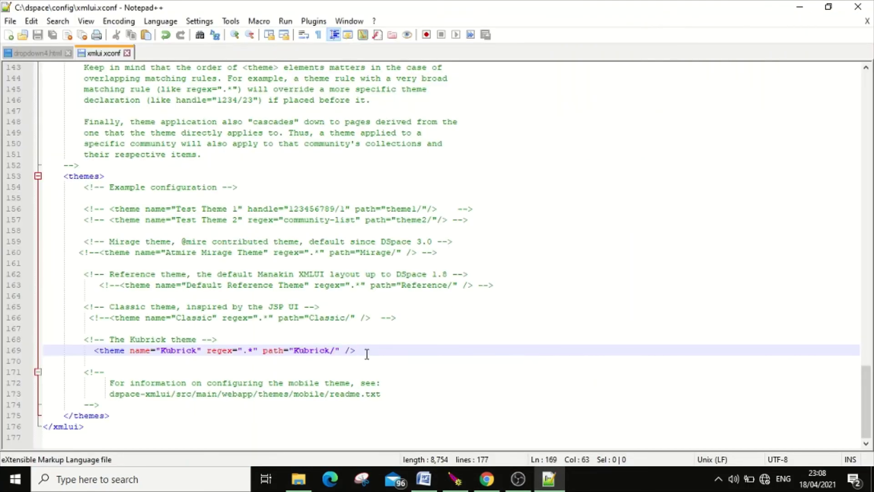
{"action": "left_click", "coordinate": [114, 188]}
{"action": "left_click", "coordinate": [100, 234]}
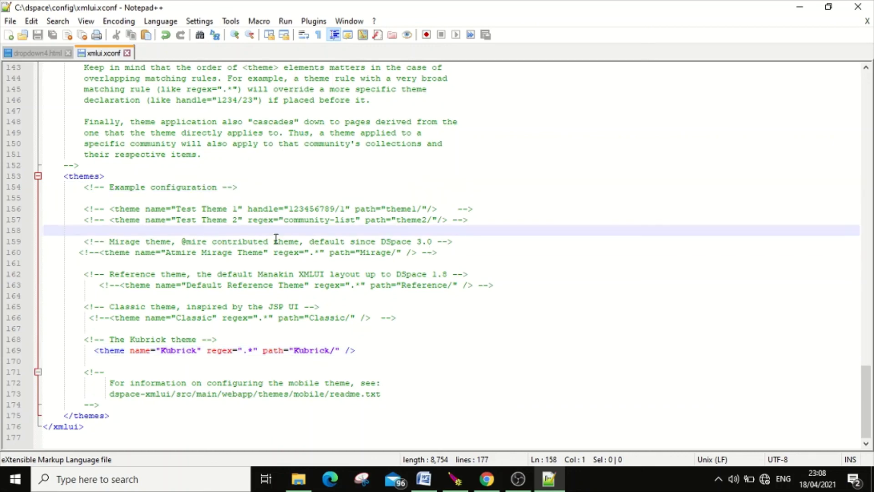
{"action": "scroll", "coordinate": [177, 302], "scroll_direction": "up", "scroll_amount": 20}
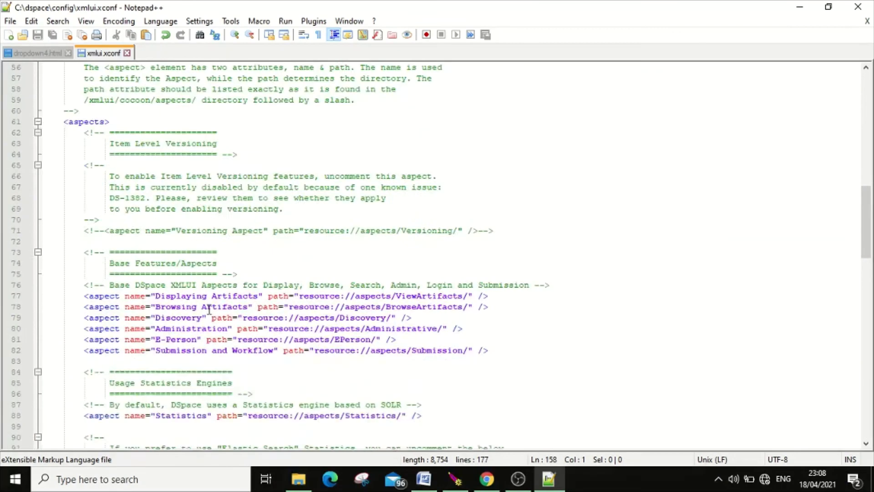
- In the Word notes, insert a page break before the HTML welcome text and place the cursor below the comment markers
{"action": "left_click", "coordinate": [423, 478]}
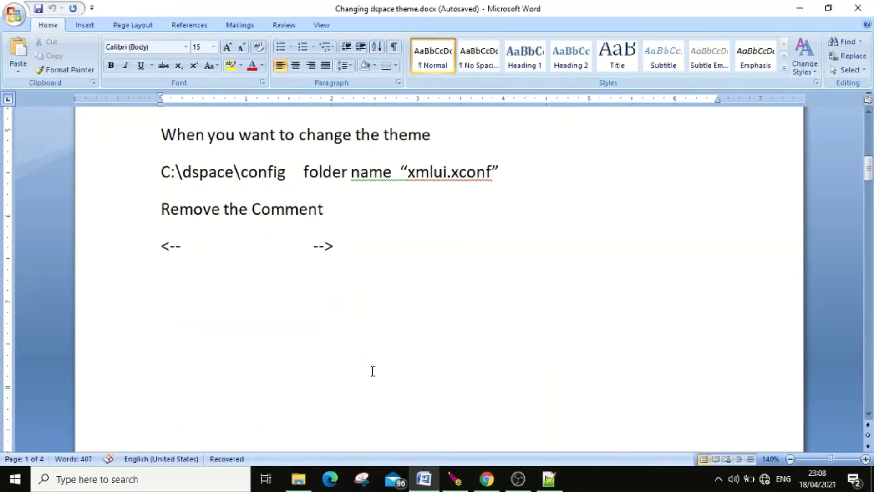
{"action": "left_click", "coordinate": [294, 303]}
{"action": "key", "text": "ctrl+v"}
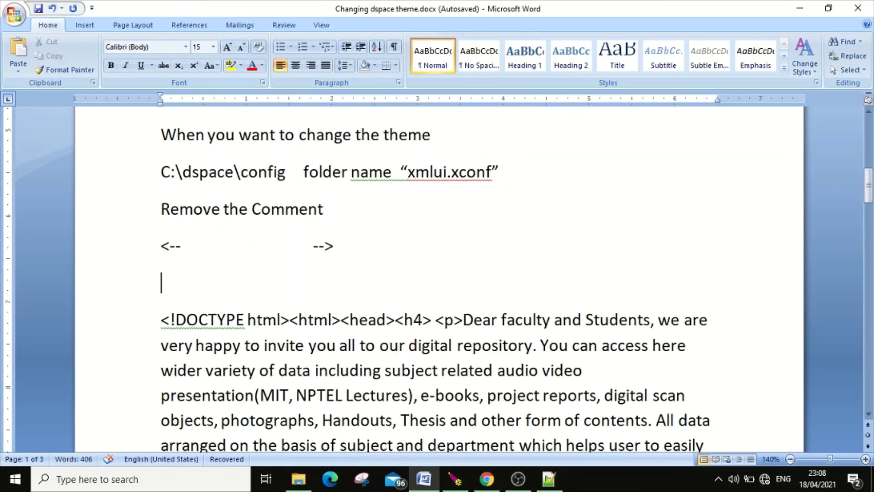
{"action": "key", "text": "ctrl+Return"}
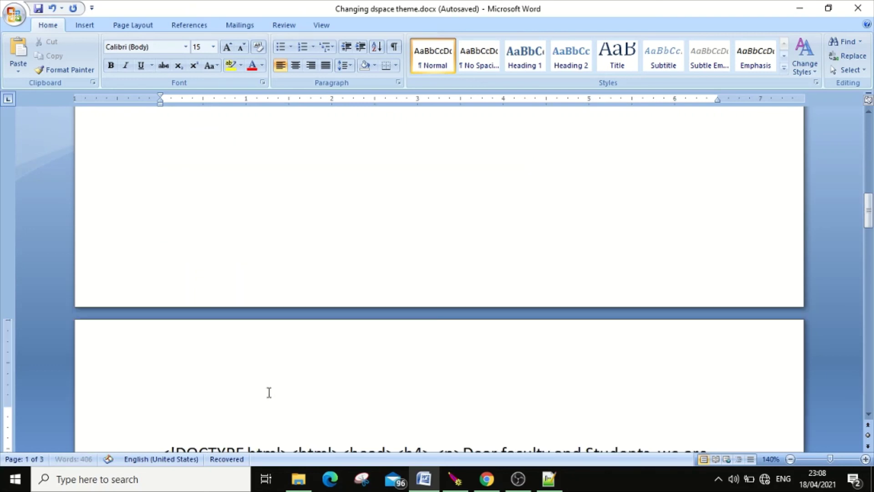
{"action": "key", "text": "Up"}
{"action": "key", "text": "Up"}
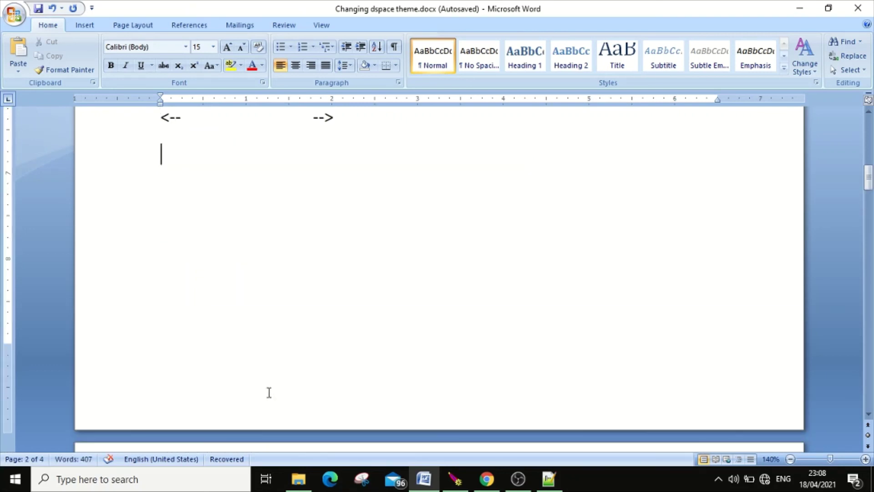
- Write "Thank You for watching Video" on the line below the comment markers
{"action": "type", "text": "Than"}
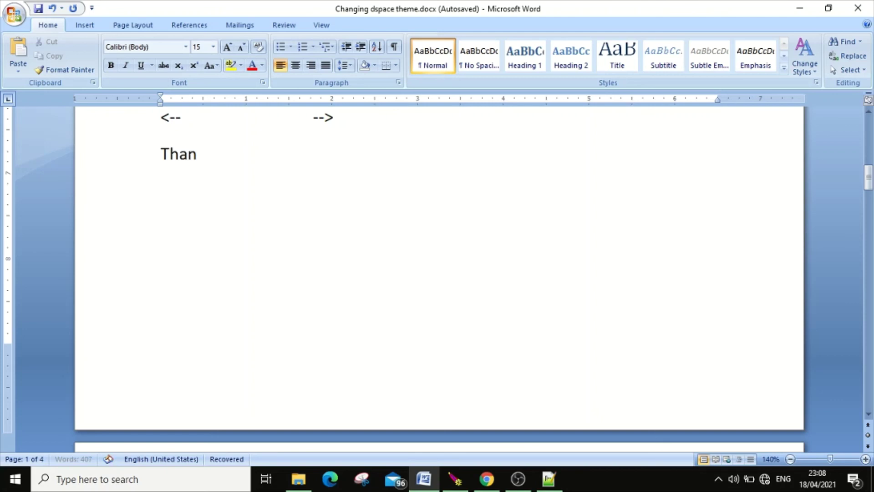
{"action": "type", "text": "k You for wathichhin"}
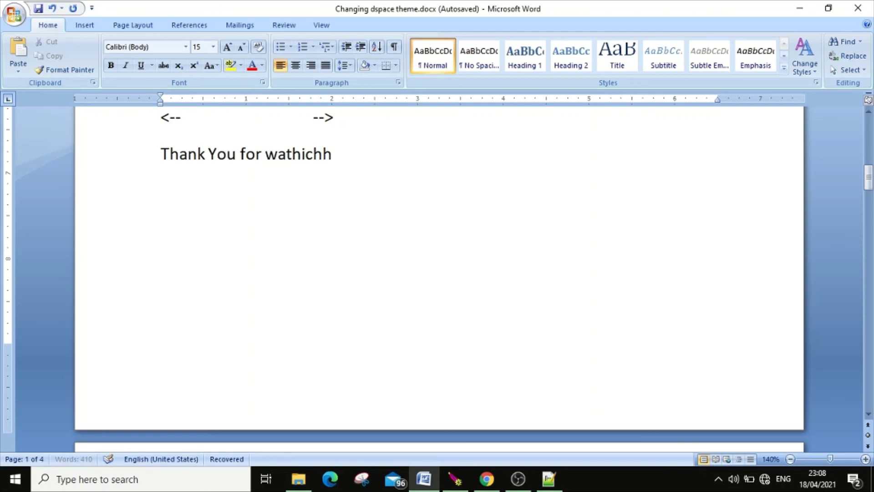
{"action": "key", "text": "BackSpace"}
{"action": "key", "text": "BackSpace"}
{"action": "key", "text": "BackSpace"}
{"action": "key", "text": "BackSpace"}
{"action": "key", "text": "BackSpace"}
{"action": "key", "text": "BackSpace"}
{"action": "key", "text": "BackSpace"}
{"action": "type", "text": "ing"}
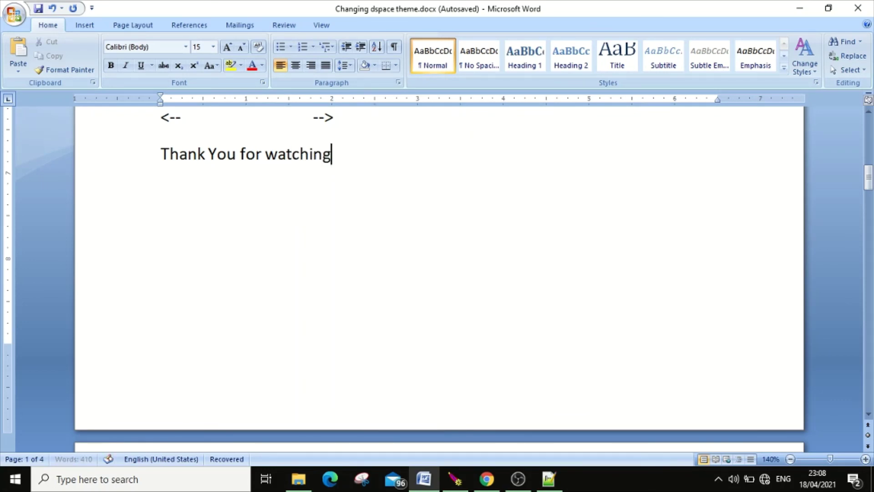
{"action": "type", "text": " Video"}
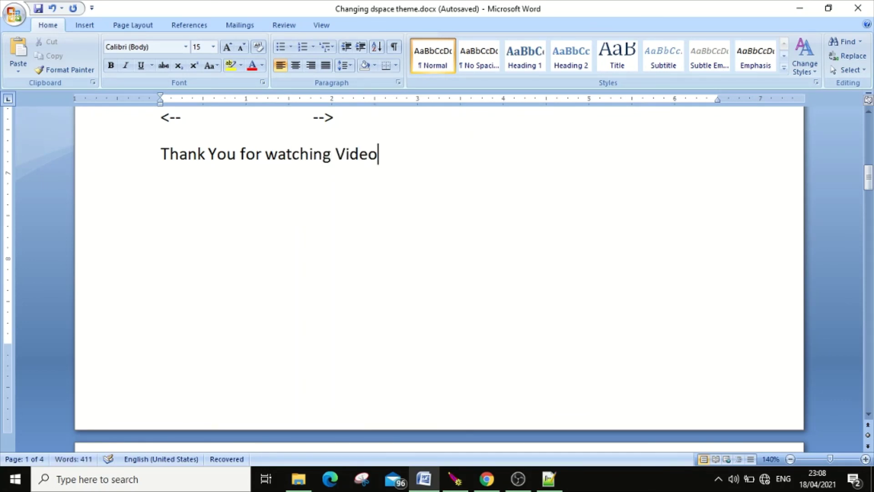
- Add a new line below the thank-you text and centre the "Thank You for watching Video" line
{"action": "key", "text": "Return"}
{"action": "left_click_drag", "start_coordinate": [453, 152], "coordinate": [187, 164]}
{"action": "key", "text": "ctrl+e"}
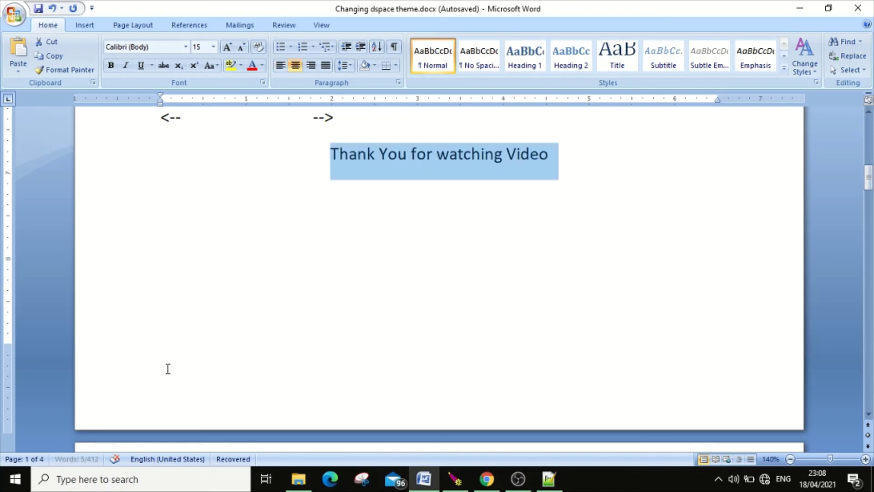
- Write "Please share and subscribe the" on the line below the centred thank-you text
{"action": "key", "text": "Down"}
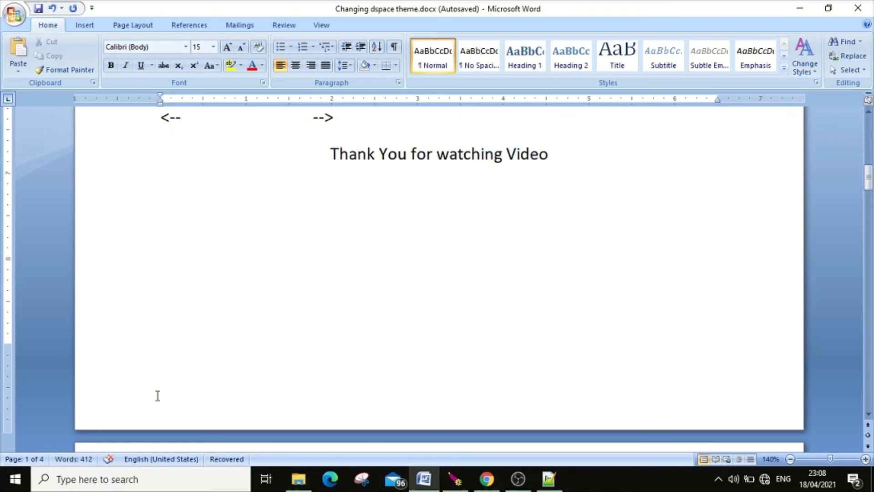
{"action": "type", "text": "Please shar"}
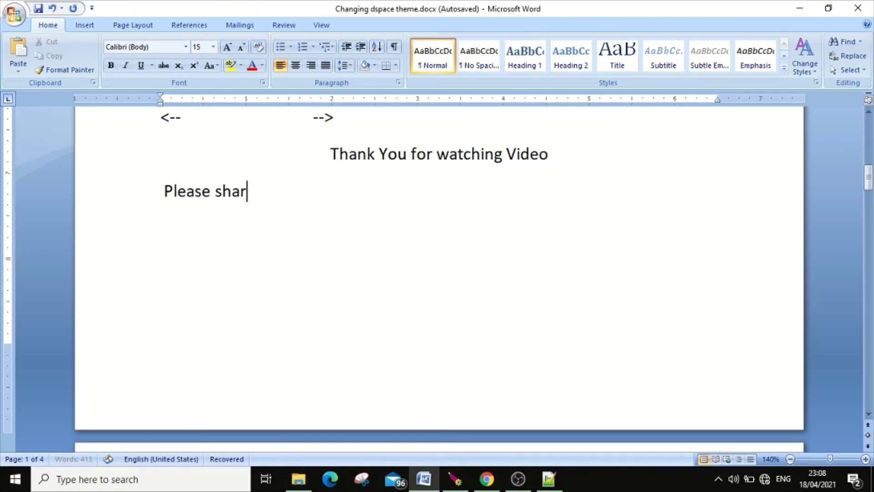
{"action": "type", "text": "e and sub"}
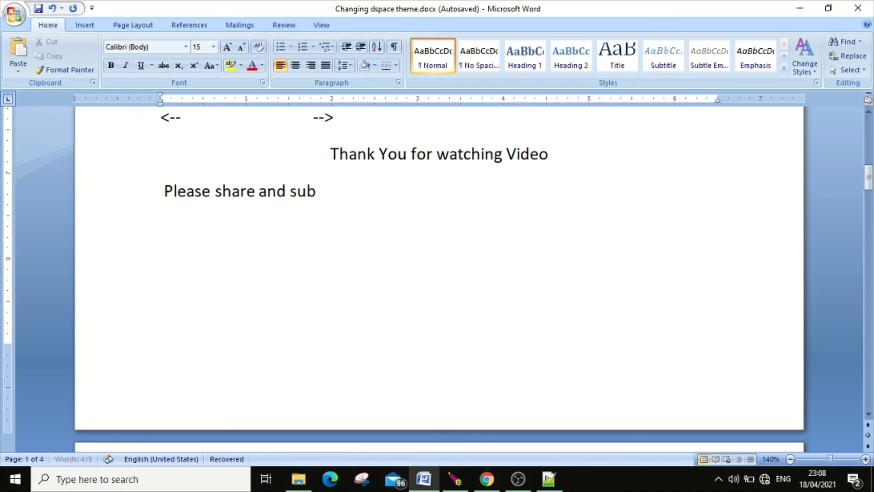
{"action": "type", "text": "scrib"}
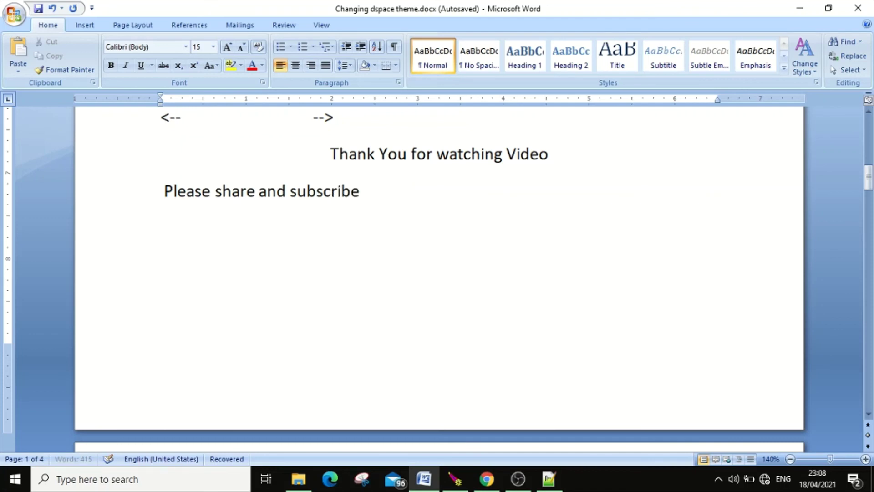
{"action": "type", "text": "e the"}
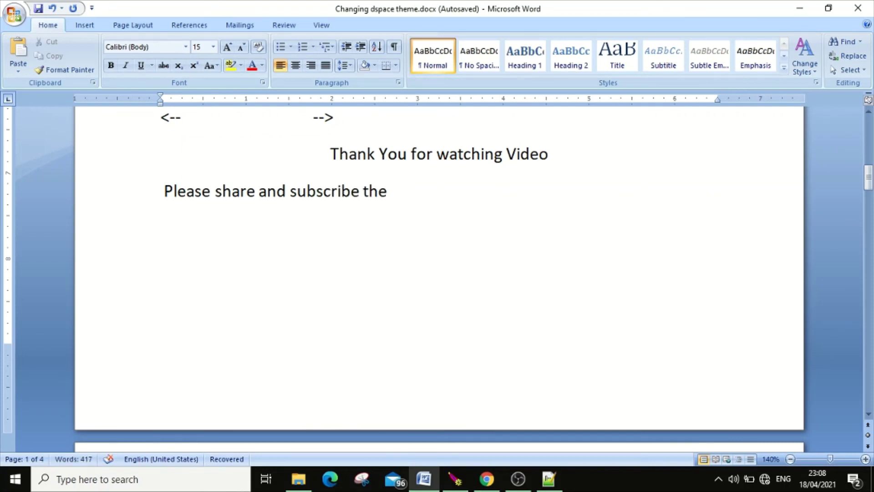